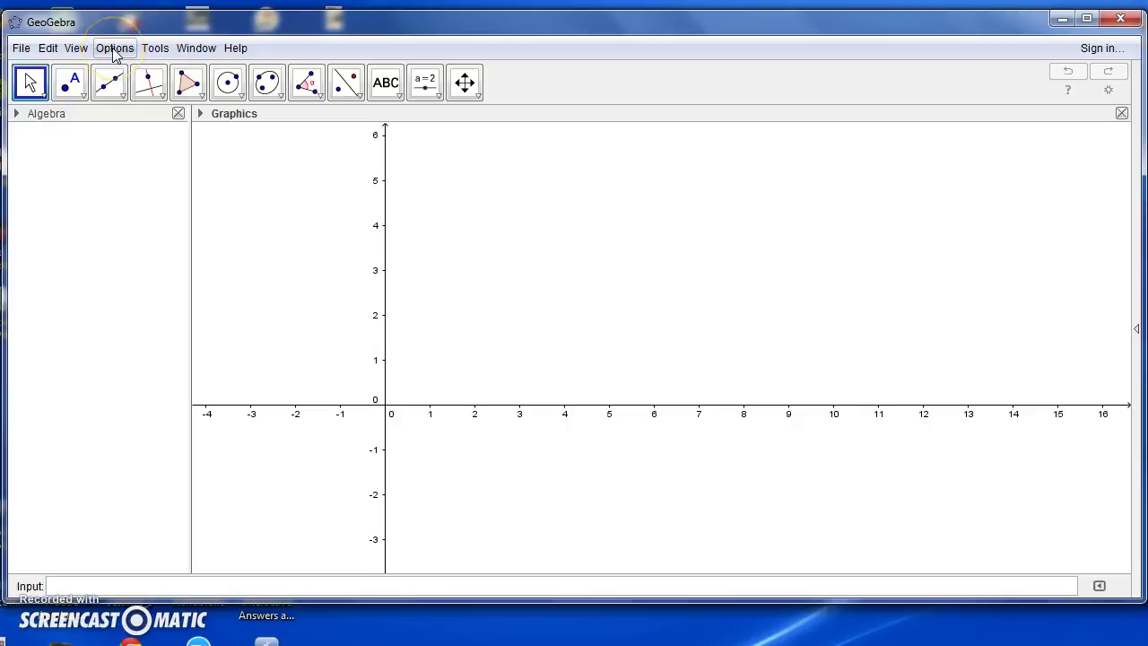
Set the font size to 20 pt
left_click(117, 52)
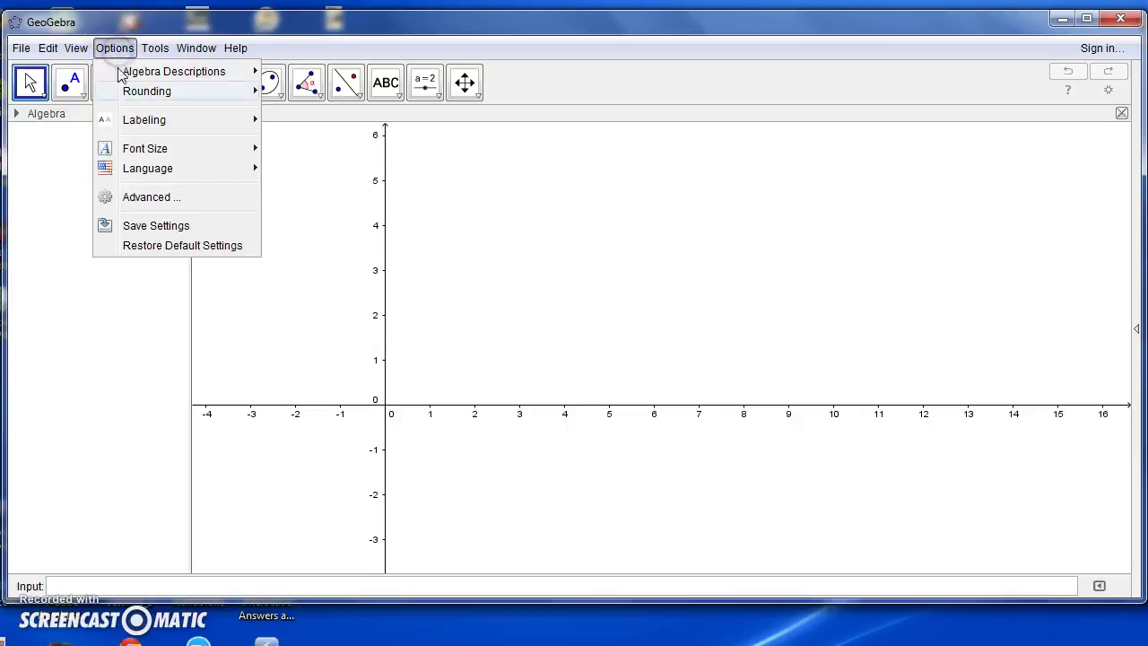
left_click(135, 156)
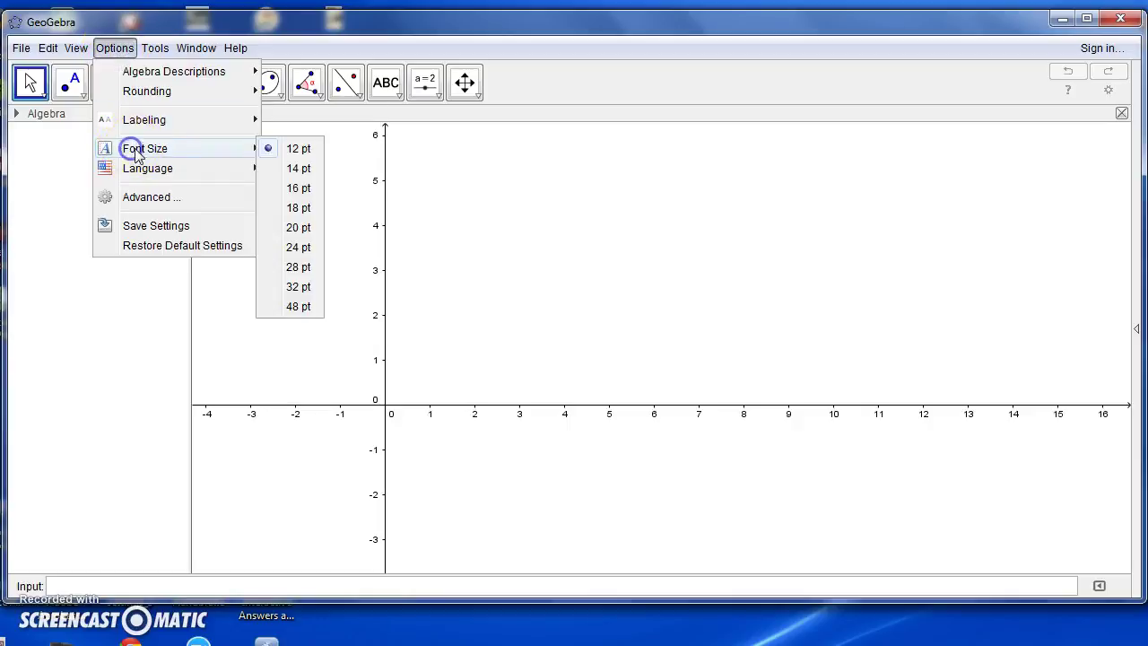
left_click(298, 226)
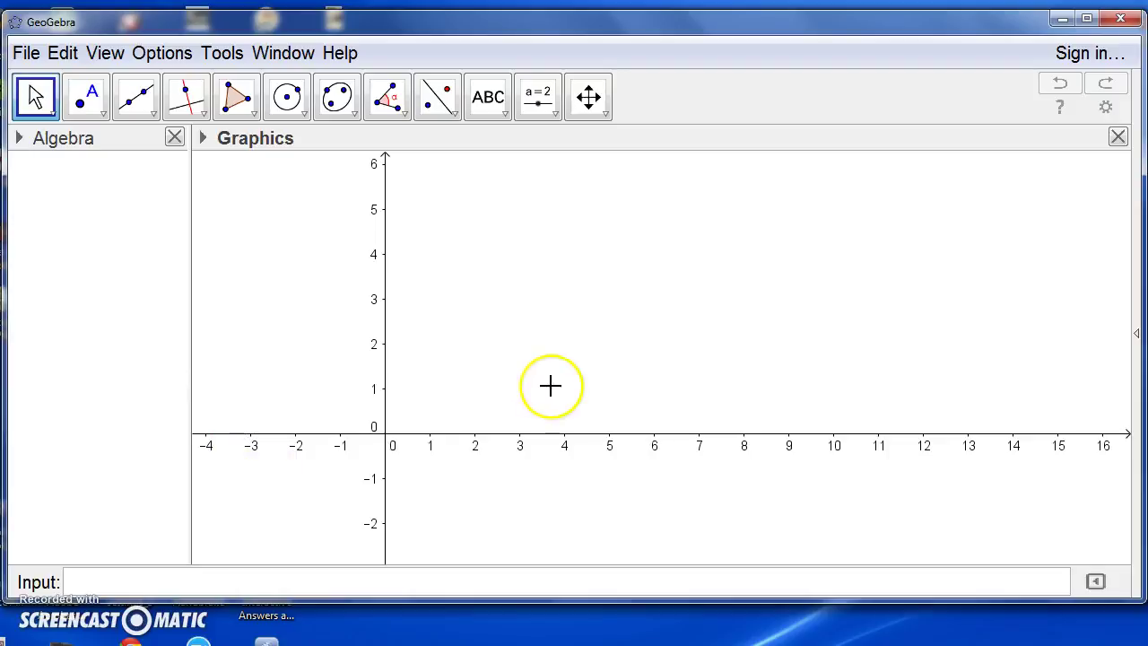
Plot point A at (1, 2), point B at (1, 4) and point C at (1, -1)
left_click(103, 580)
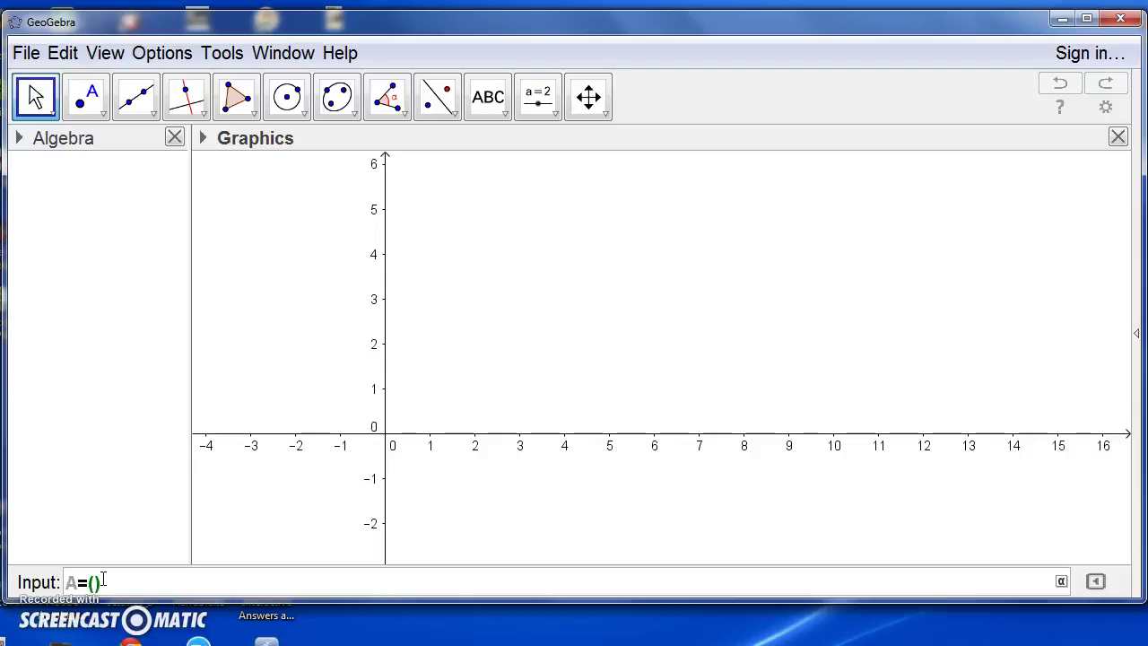
type("A = (1, 2")
key("Return")
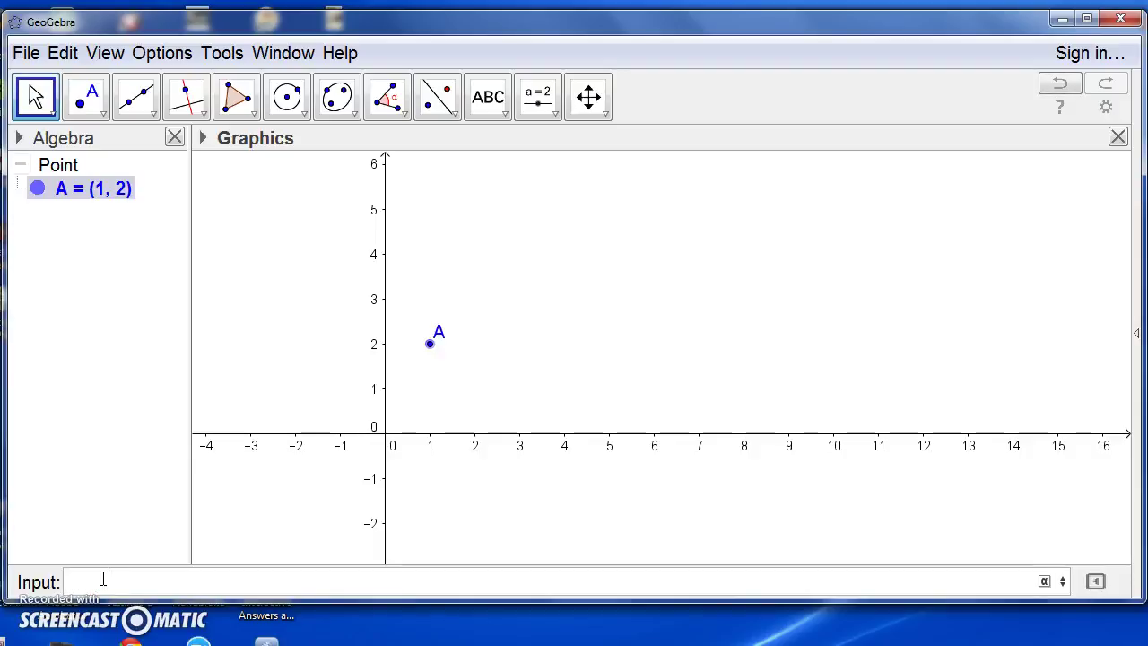
left_click(101, 583)
type("1,4)")
key("Return")
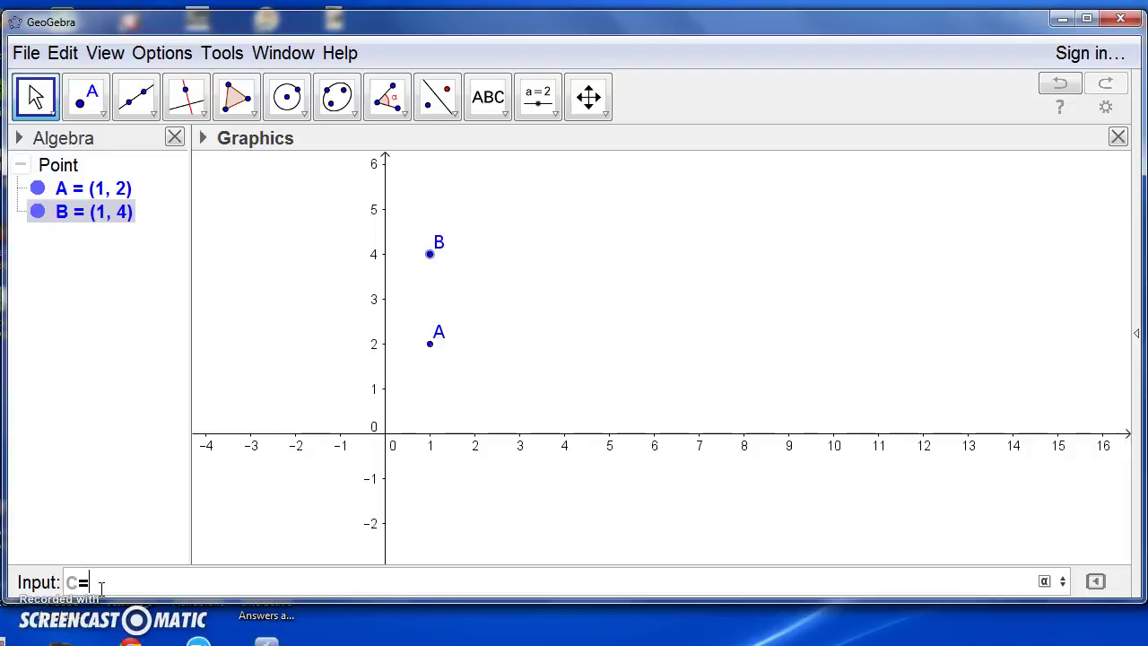
type("1, -1")
key("Return")
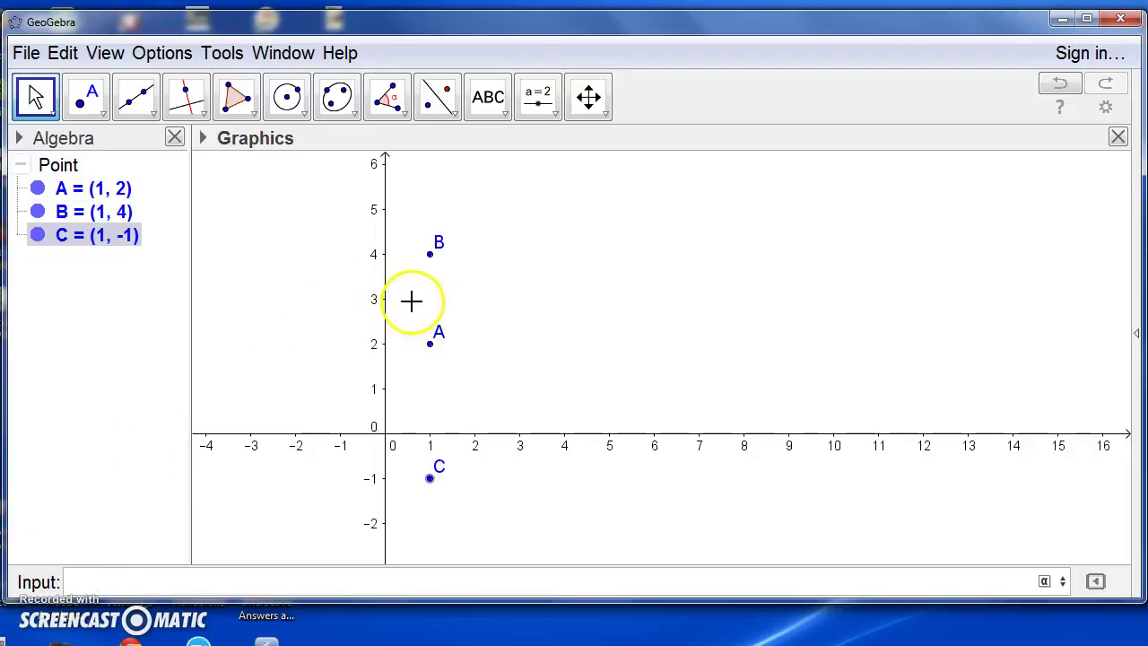
Colour point B red (255, 0, 0) and set its point size to 5
right_click(431, 255)
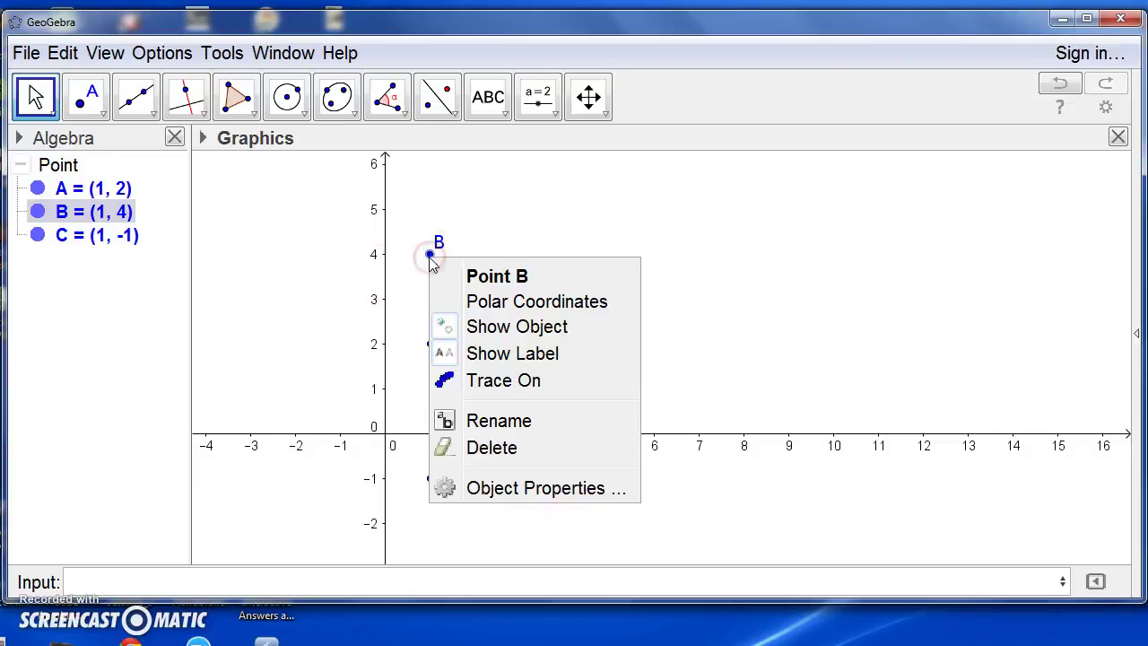
left_click(500, 495)
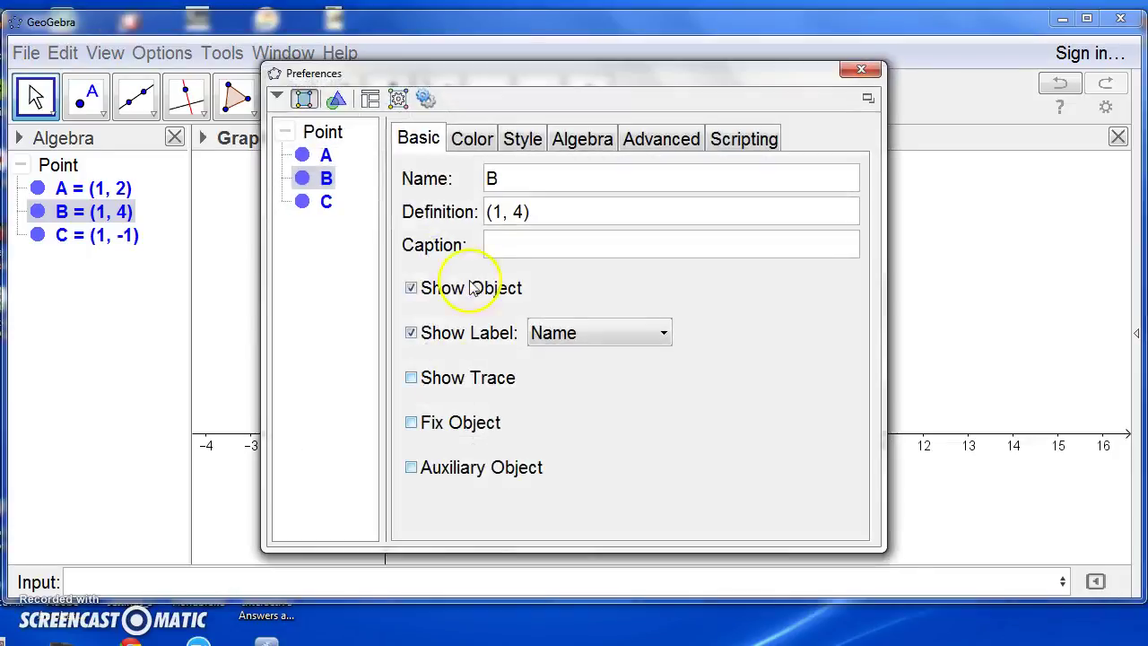
left_click(472, 139)
left_click(435, 180)
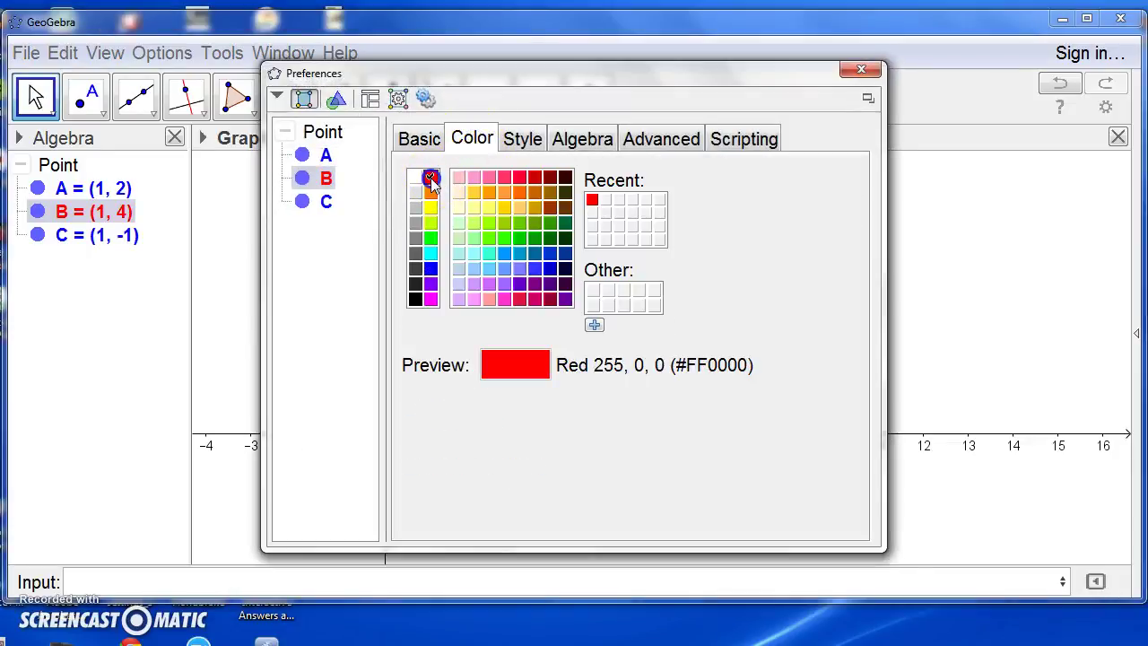
left_click(517, 144)
left_click_drag(455, 208, 502, 218)
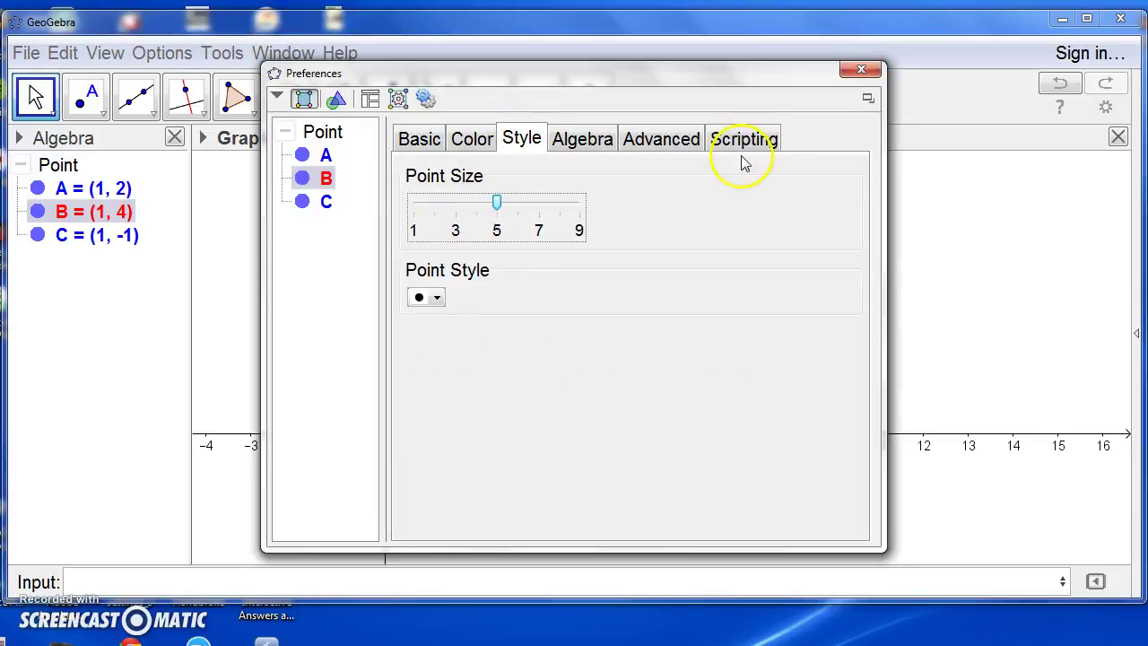
left_click(860, 72)
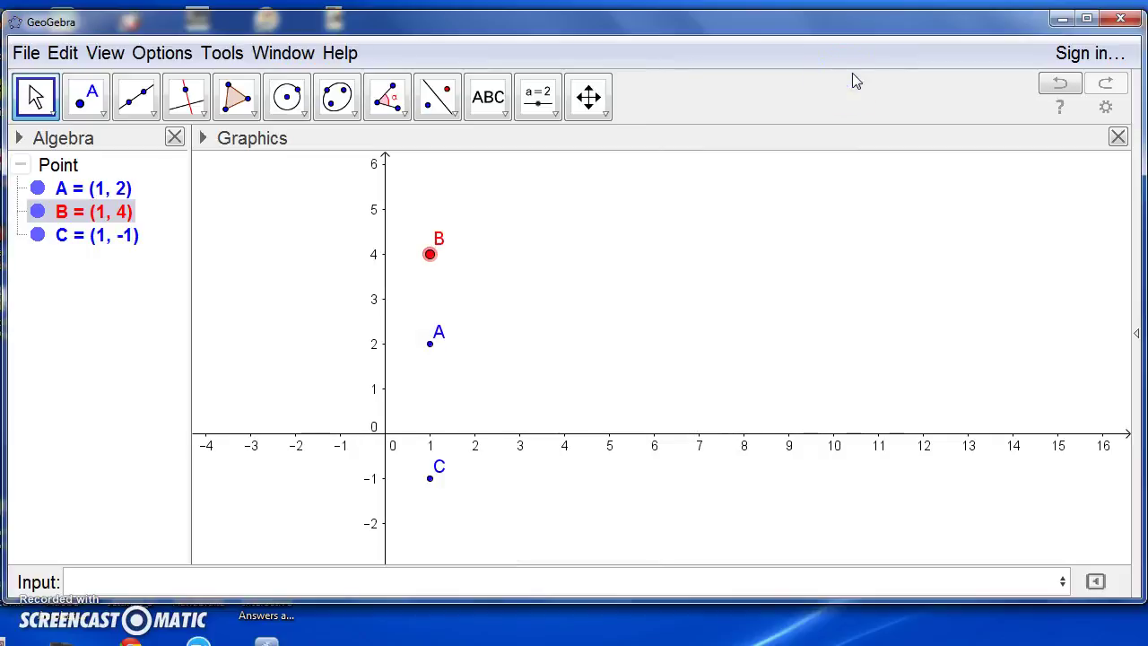
Turn off the label of point B in its object properties
double_click(431, 254)
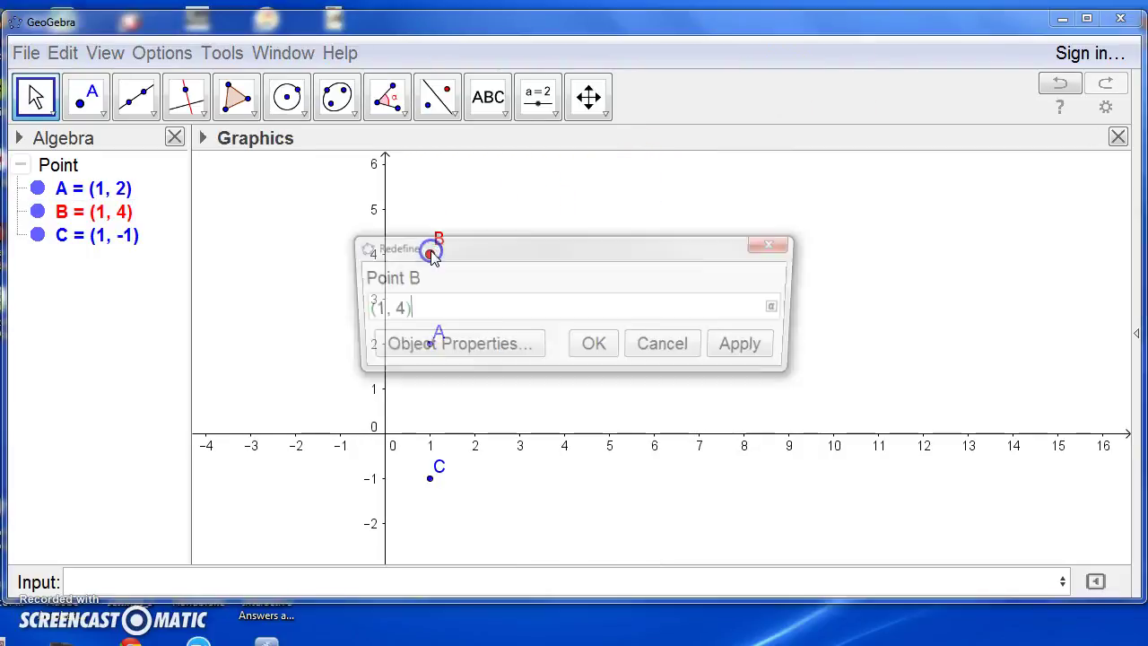
left_click(422, 348)
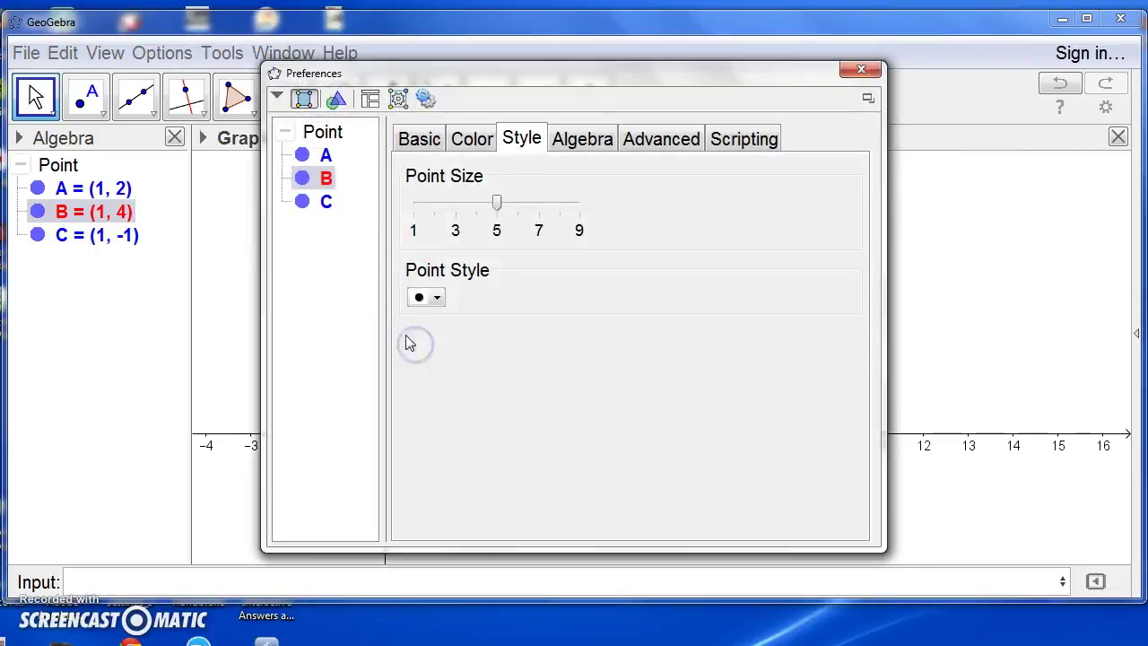
left_click(415, 143)
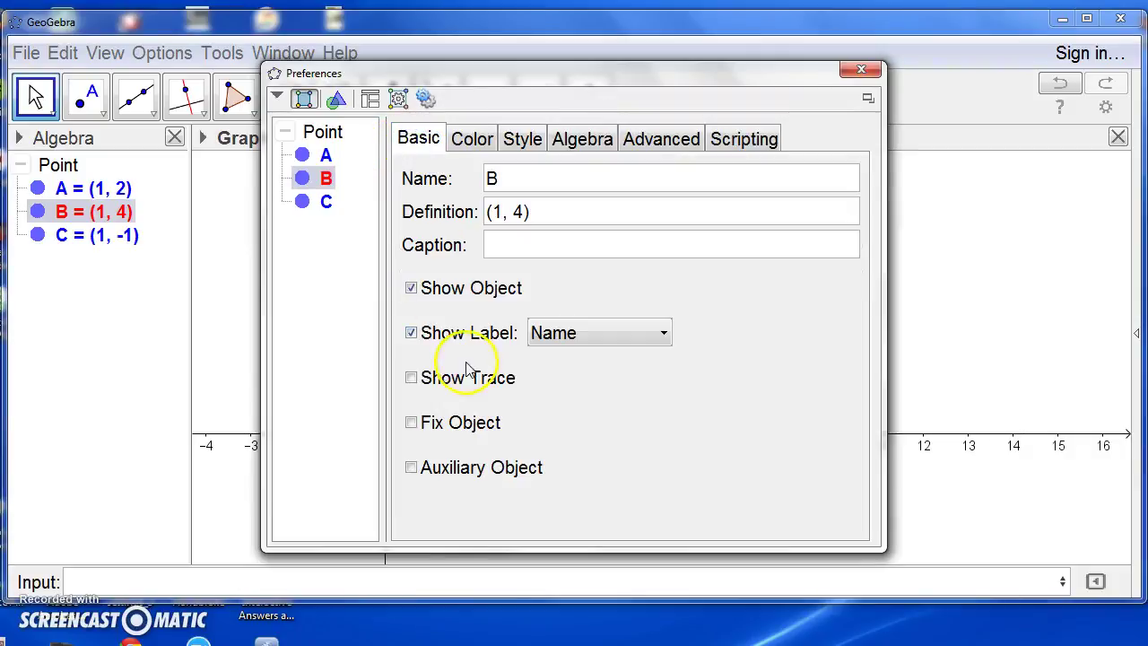
left_click(411, 334)
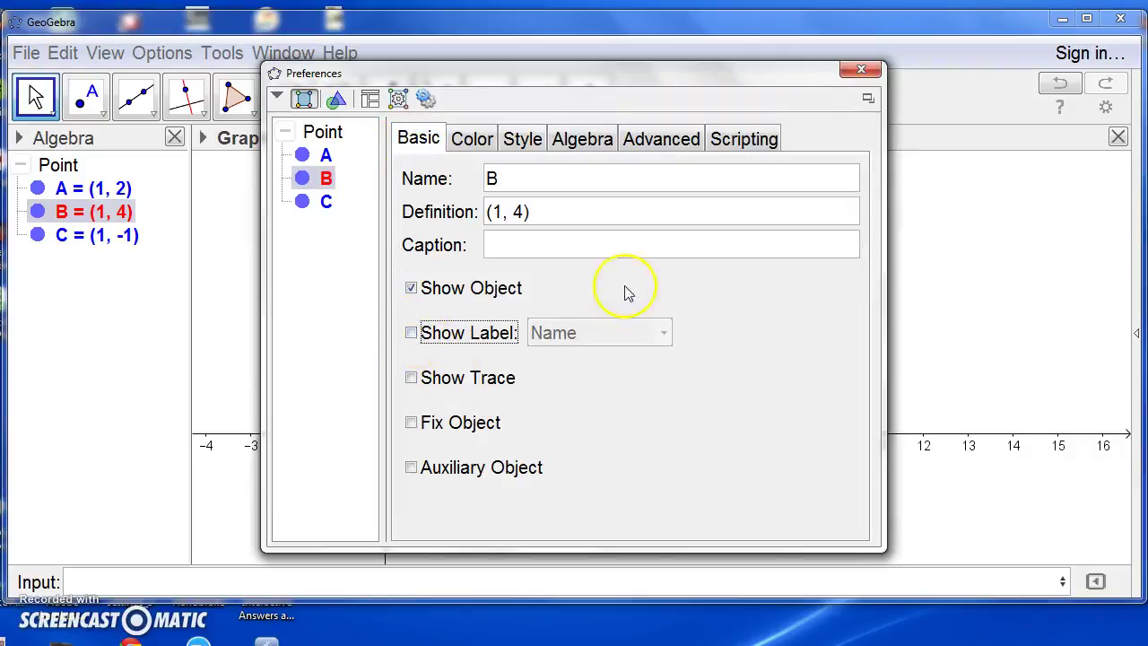
left_click(859, 71)
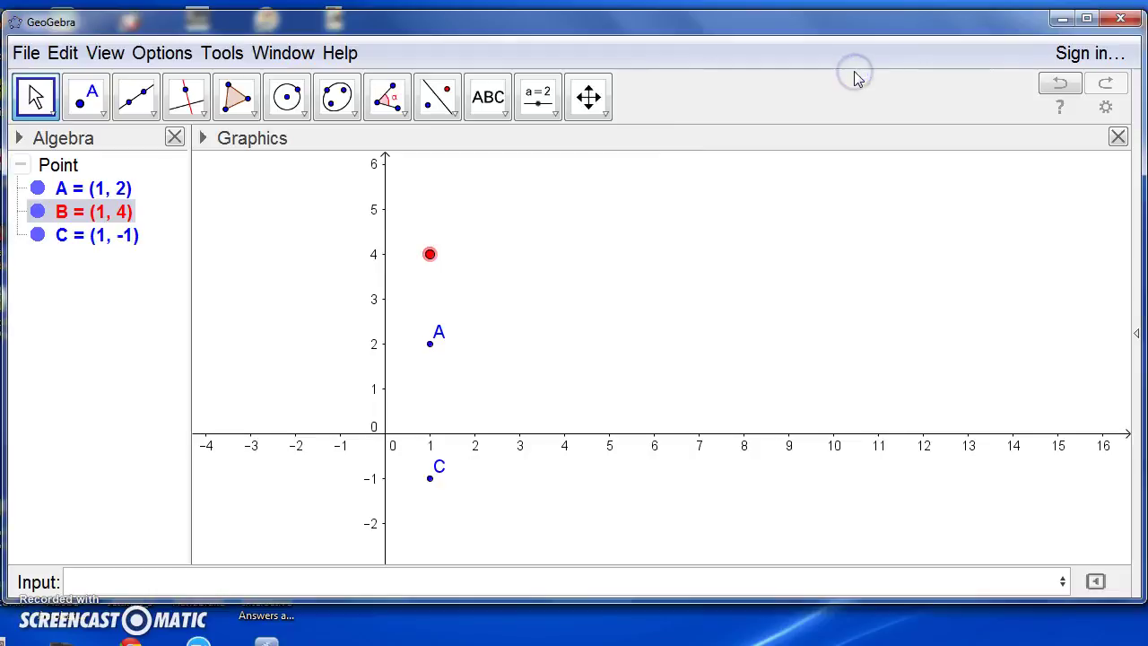
Turn off the label of point A in its object properties
left_click(436, 350)
left_click(433, 347)
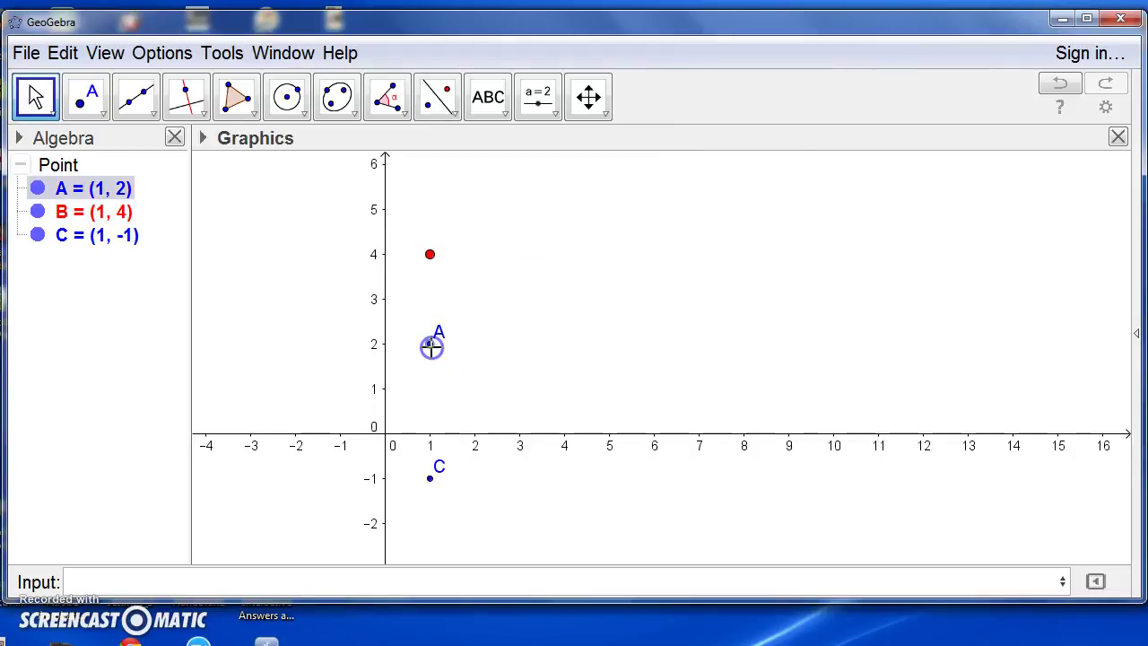
right_click(432, 347)
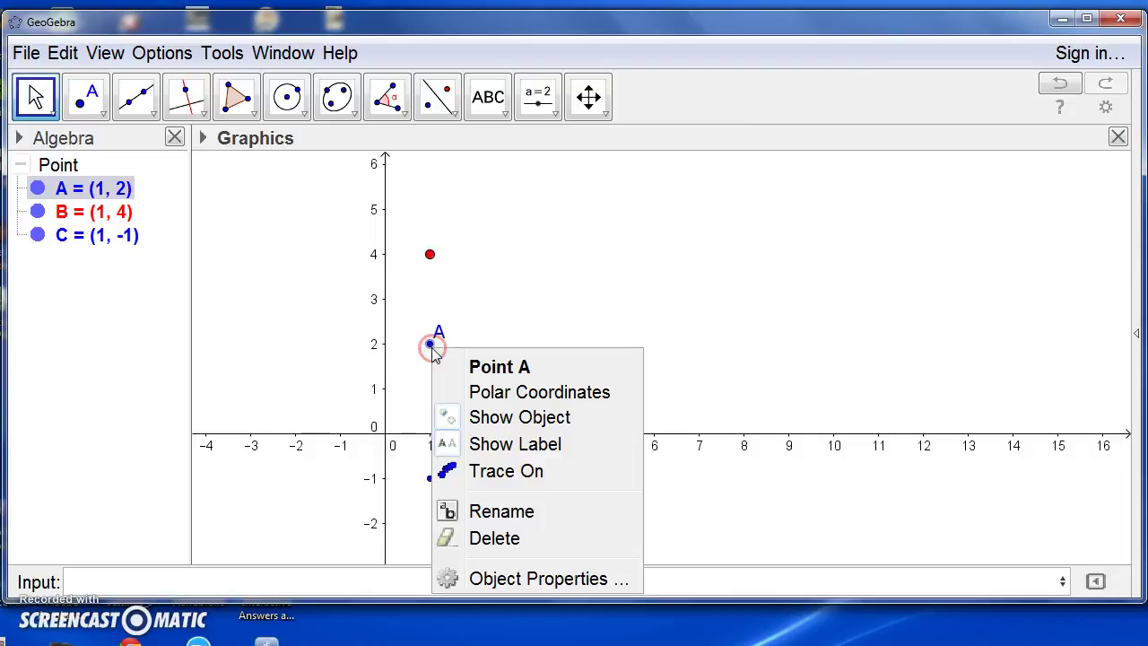
left_click(481, 579)
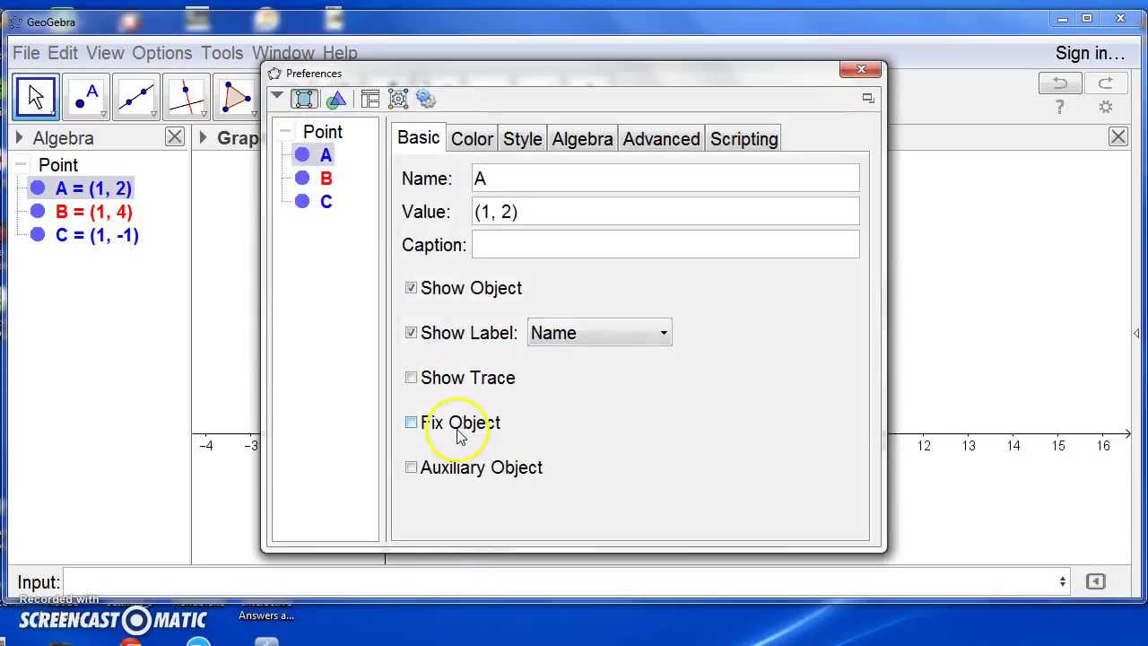
left_click(412, 334)
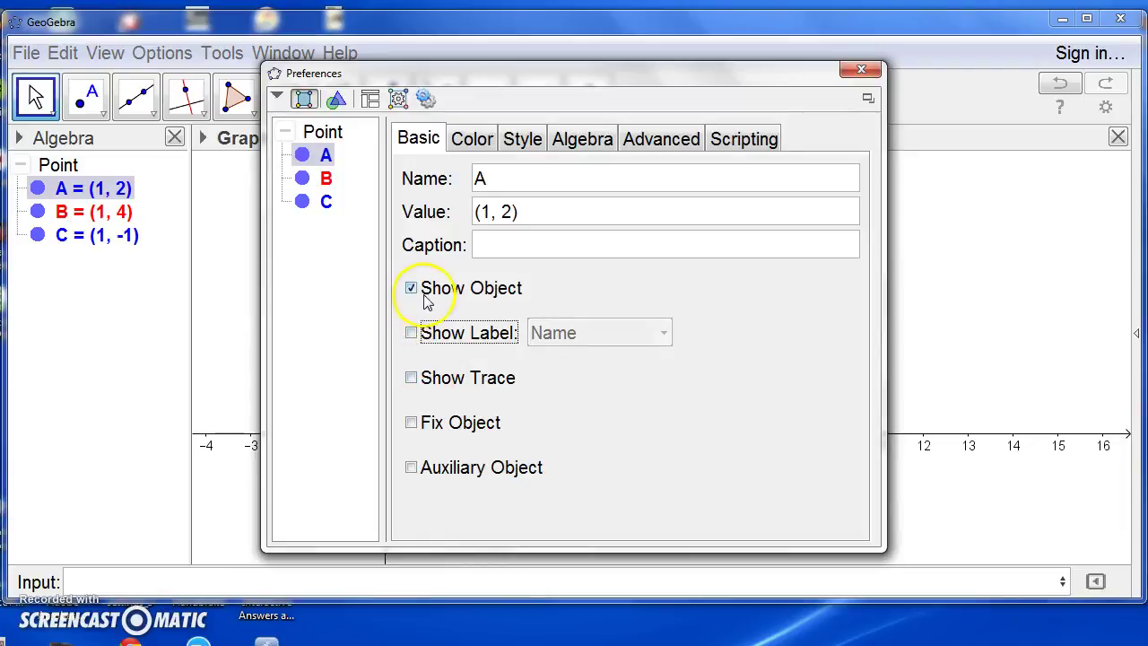
Colour point A red and give it the open-circle point style with a point size of 5
left_click(469, 140)
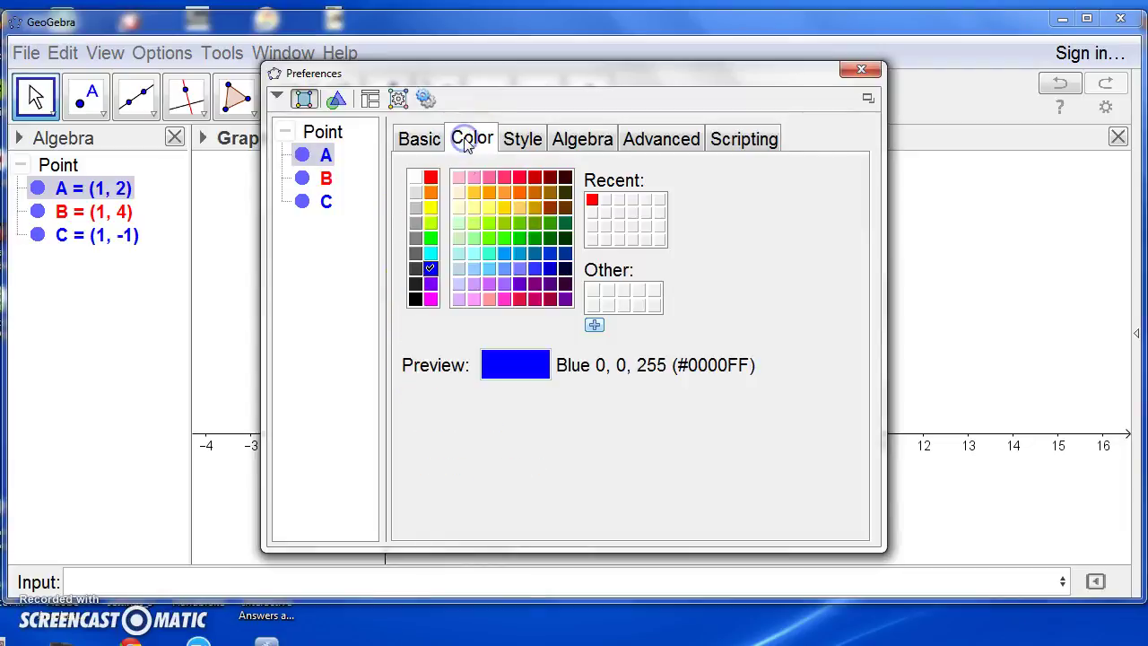
left_click(431, 177)
left_click(512, 141)
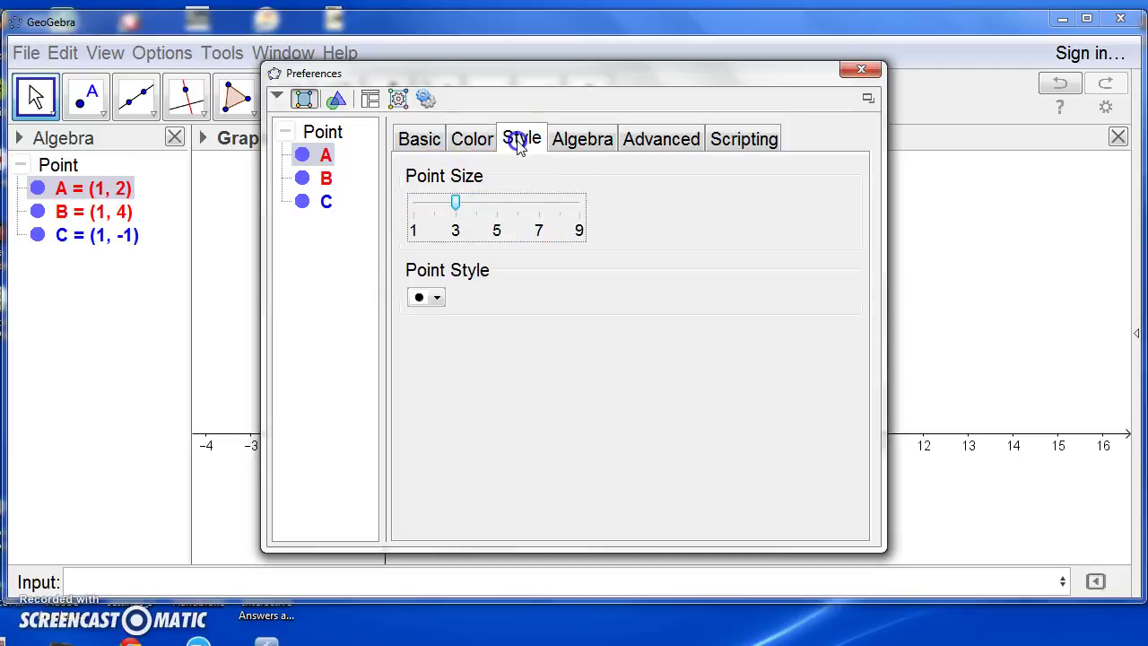
left_click(427, 300)
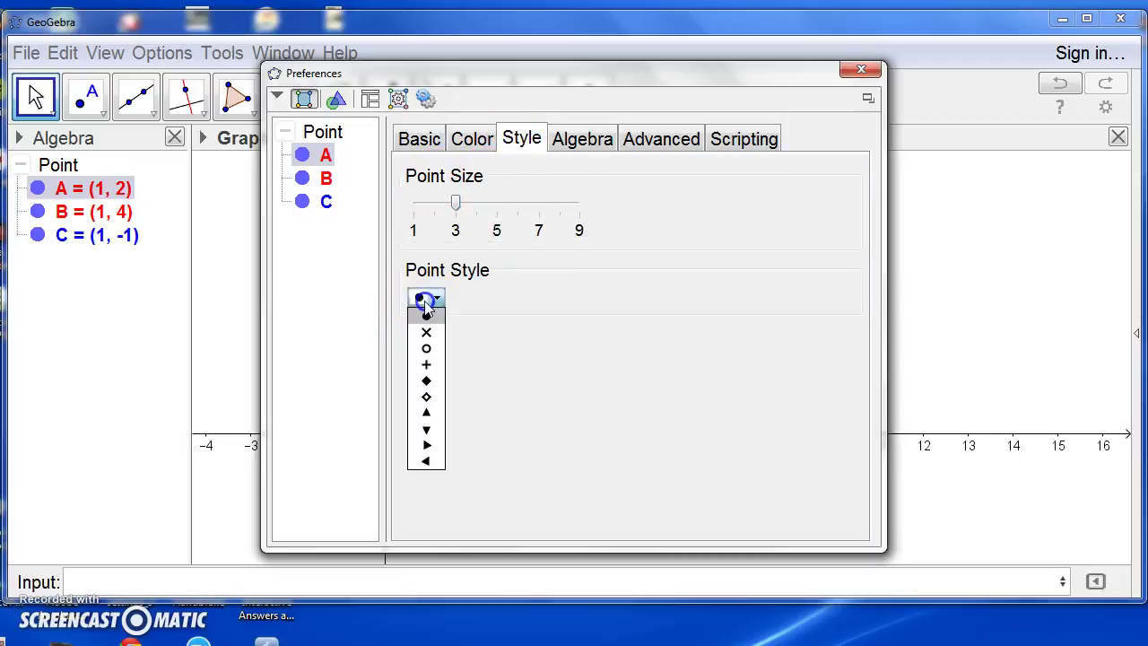
left_click(427, 351)
left_click_drag(455, 205, 505, 213)
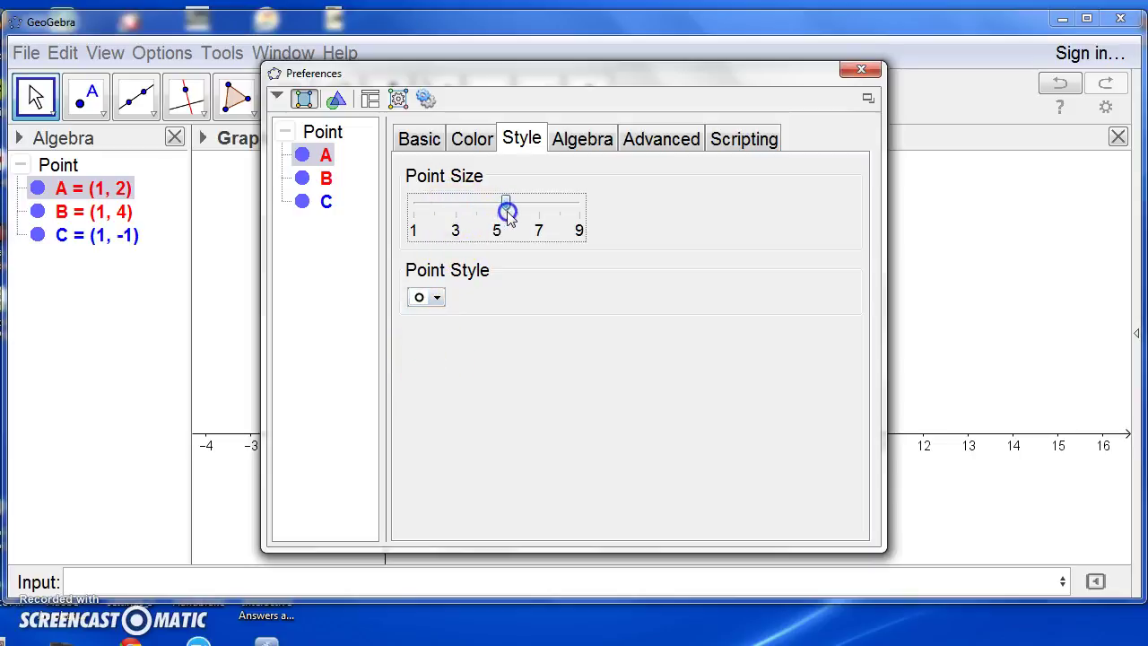
left_click(860, 72)
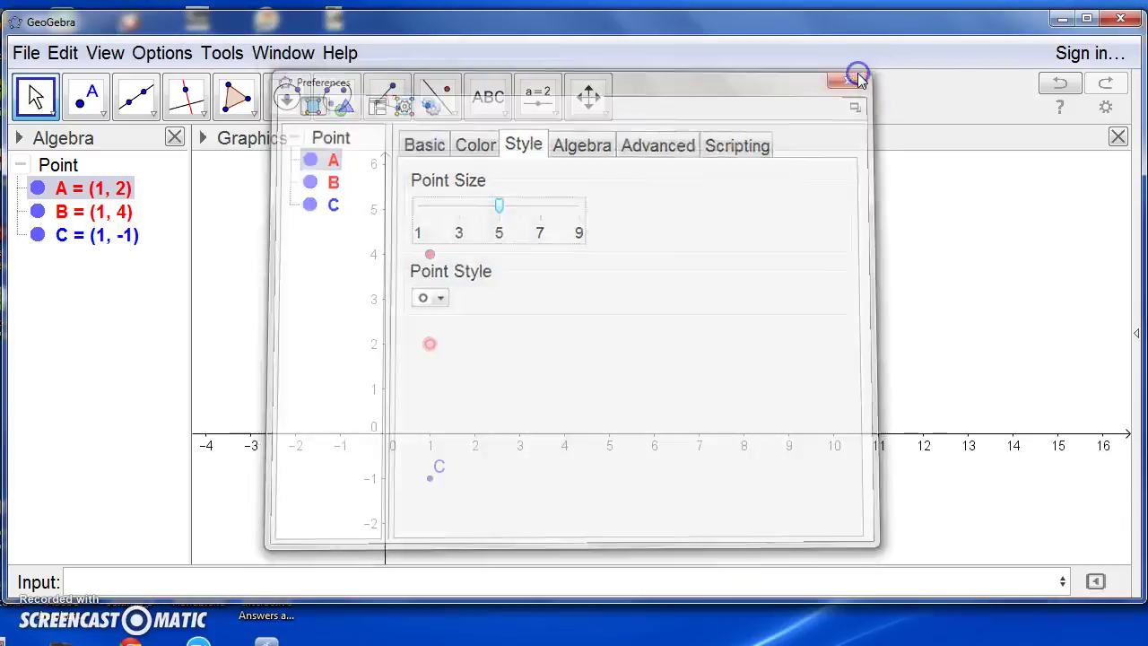
Give point C the open-circle point style, a point size of 5 and the colour red (255, 0, 0)
left_click(431, 478)
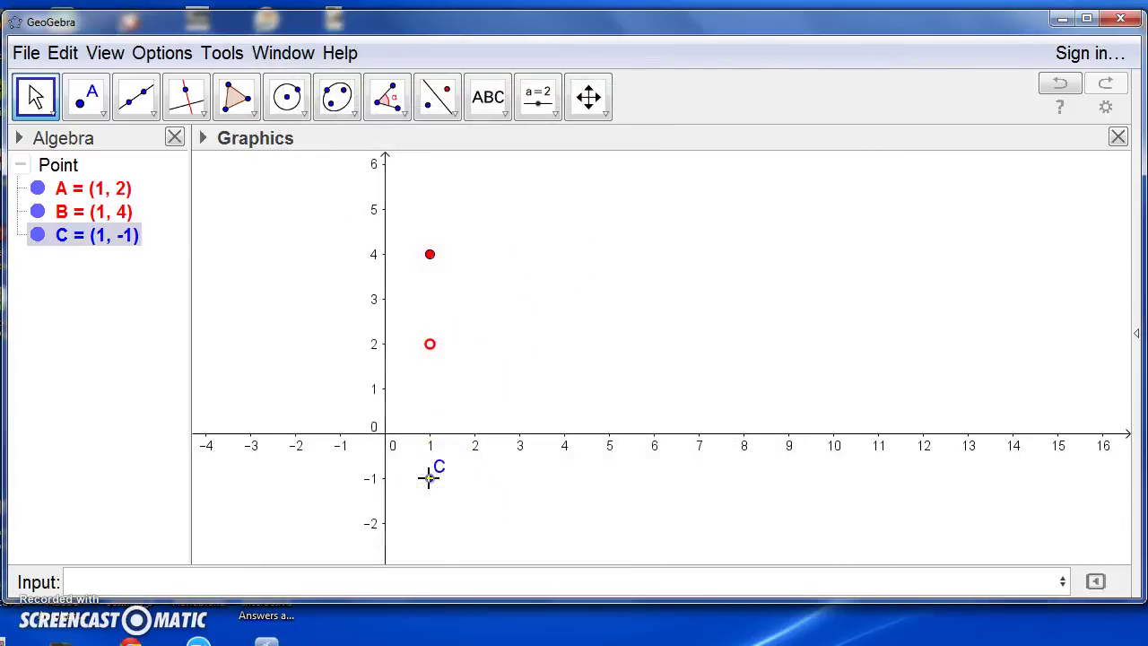
double_click(429, 478)
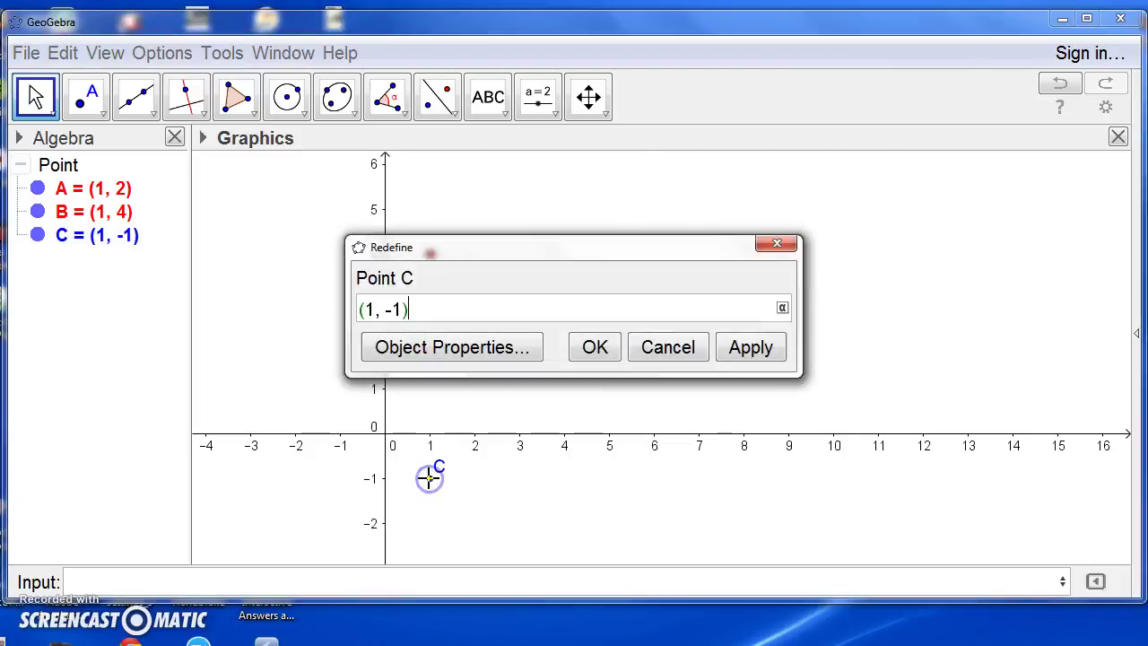
left_click(416, 350)
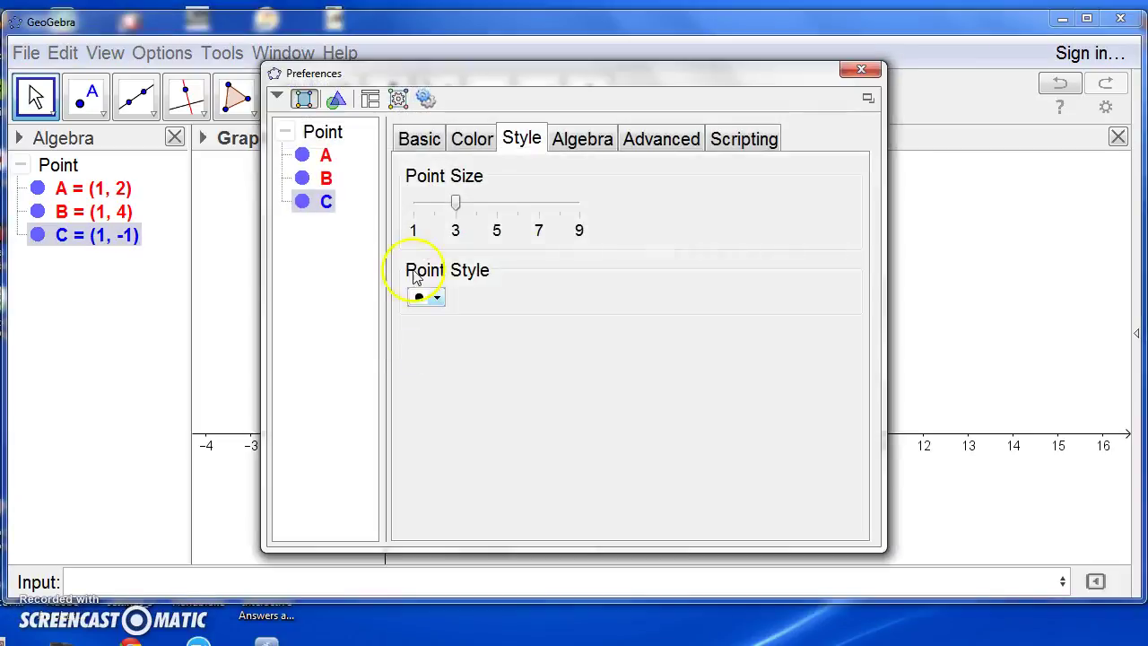
left_click(436, 299)
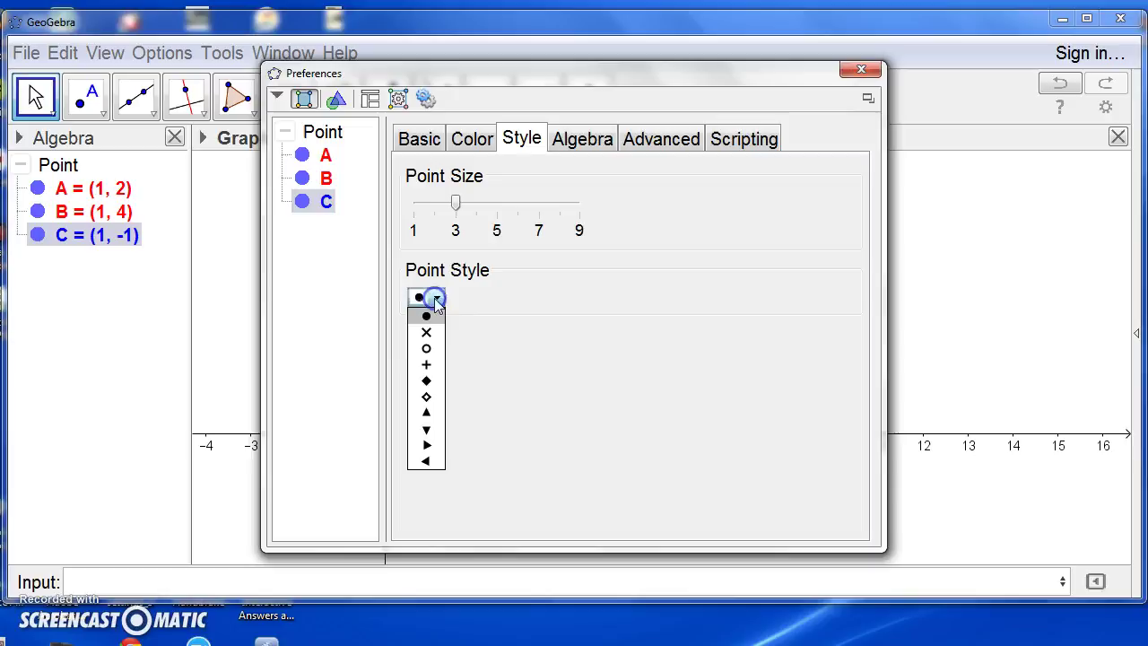
left_click(426, 348)
left_click_drag(457, 207, 500, 215)
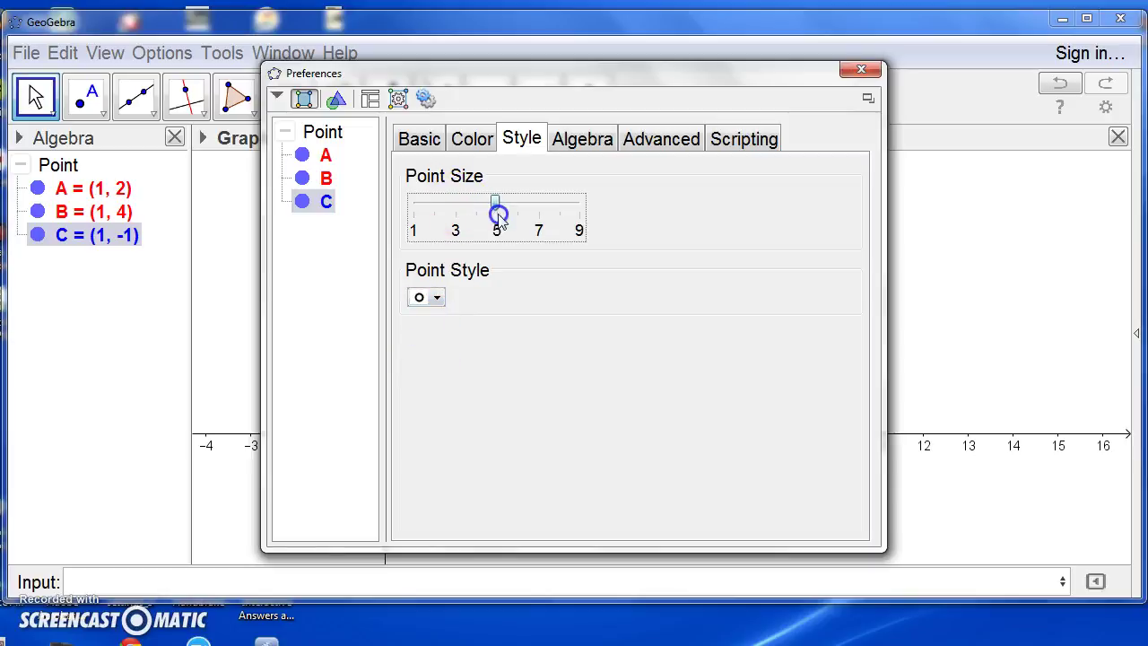
left_click(473, 139)
left_click(430, 178)
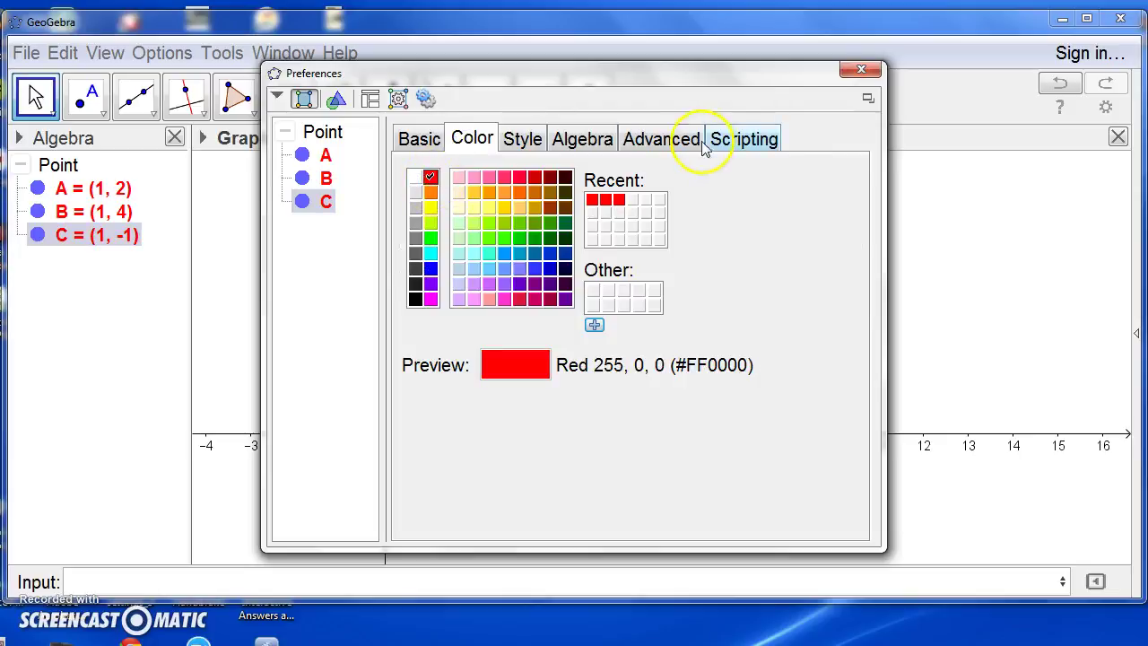
left_click(859, 70)
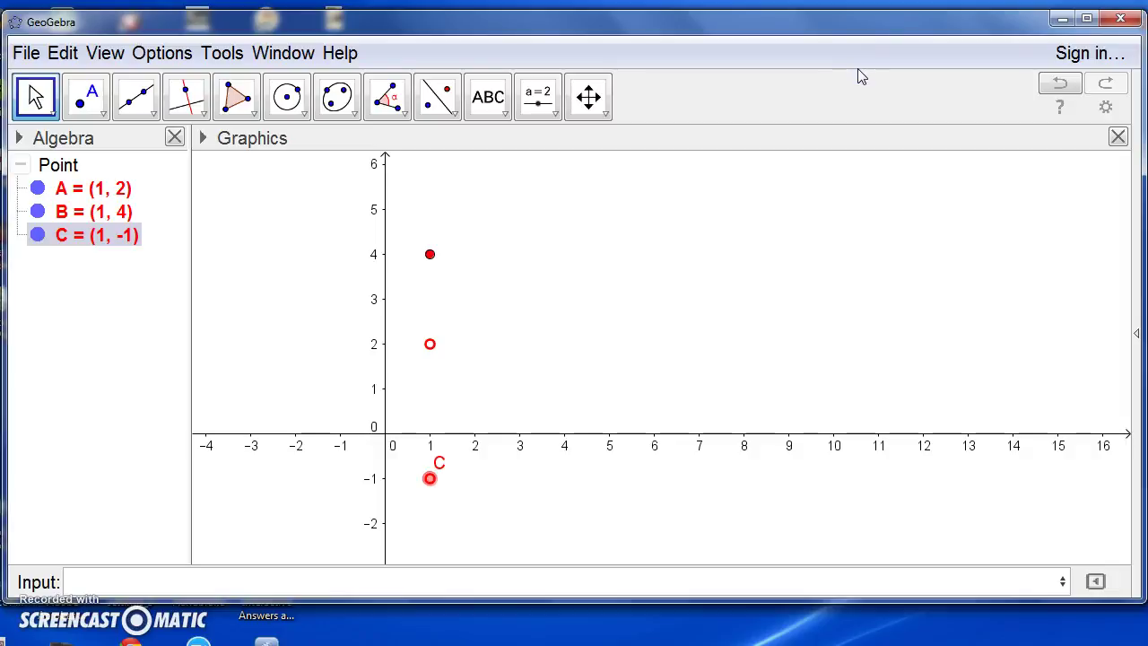
left_click(551, 302)
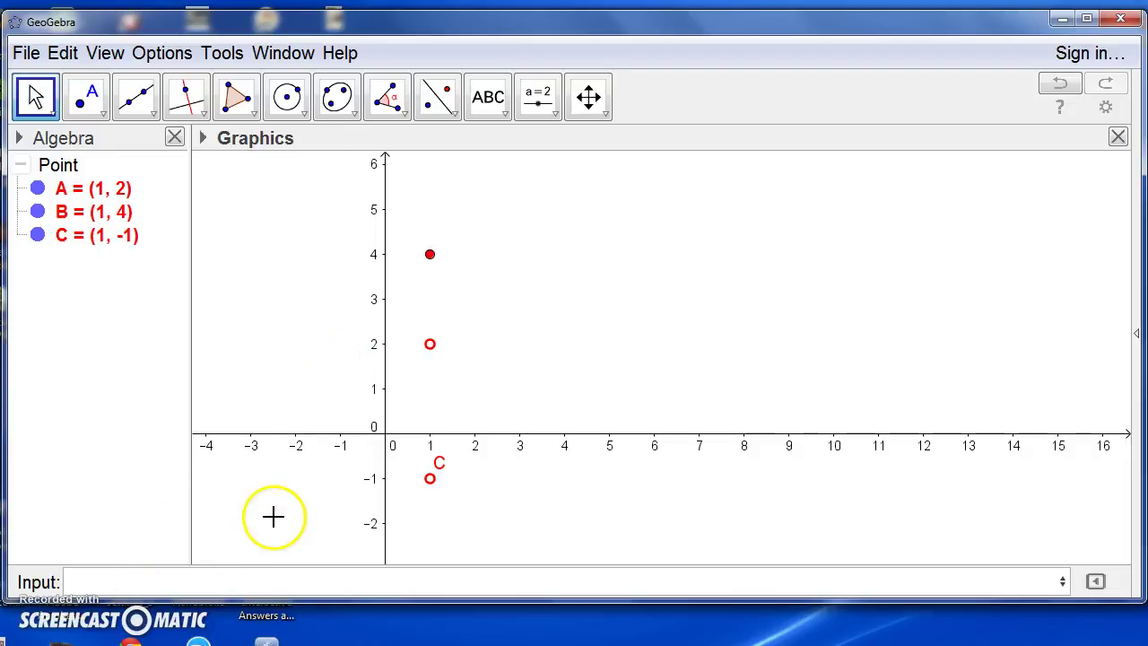
left_click(430, 345)
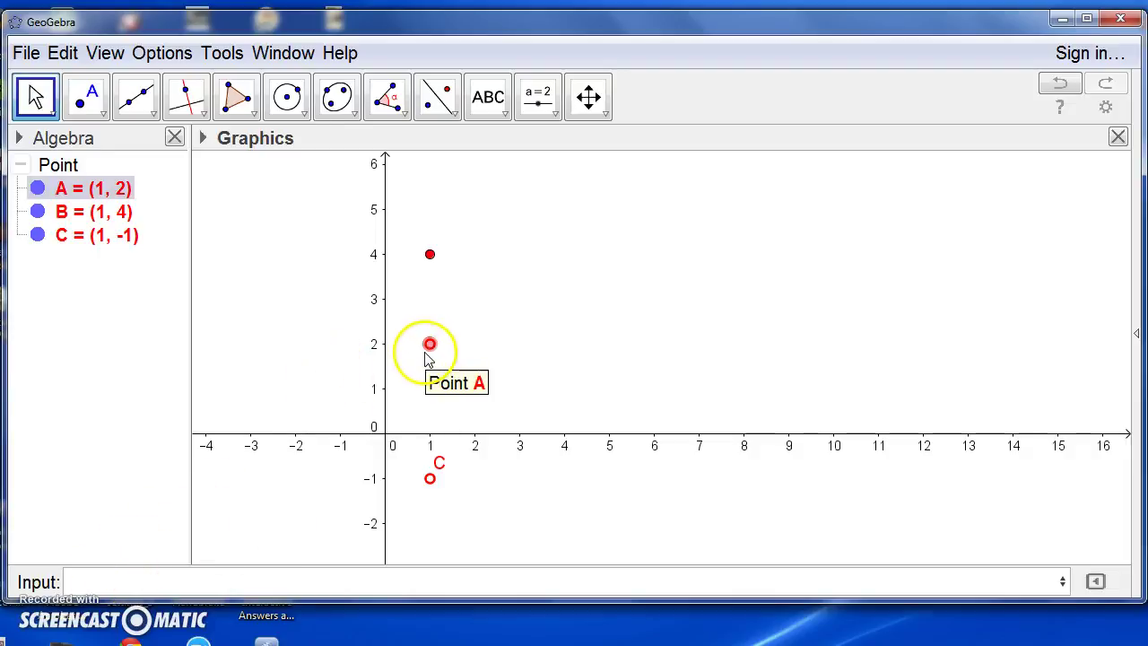
Start defining f with the Function command that takes start and end x-values, using cos(x) as the function
left_click(99, 583)
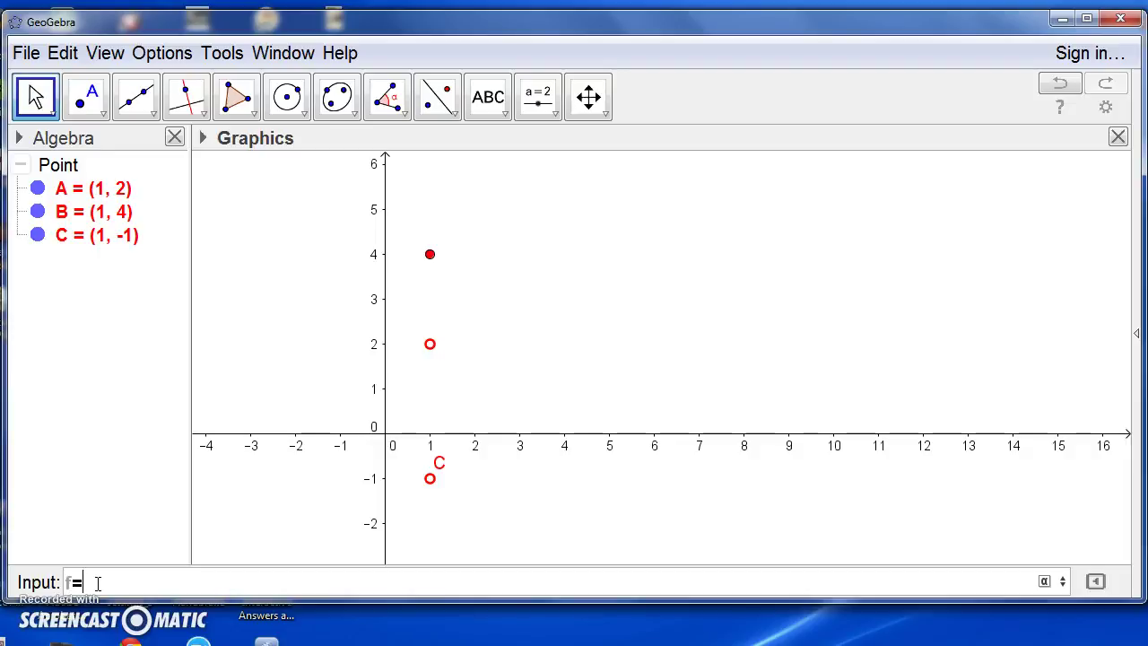
type("n")
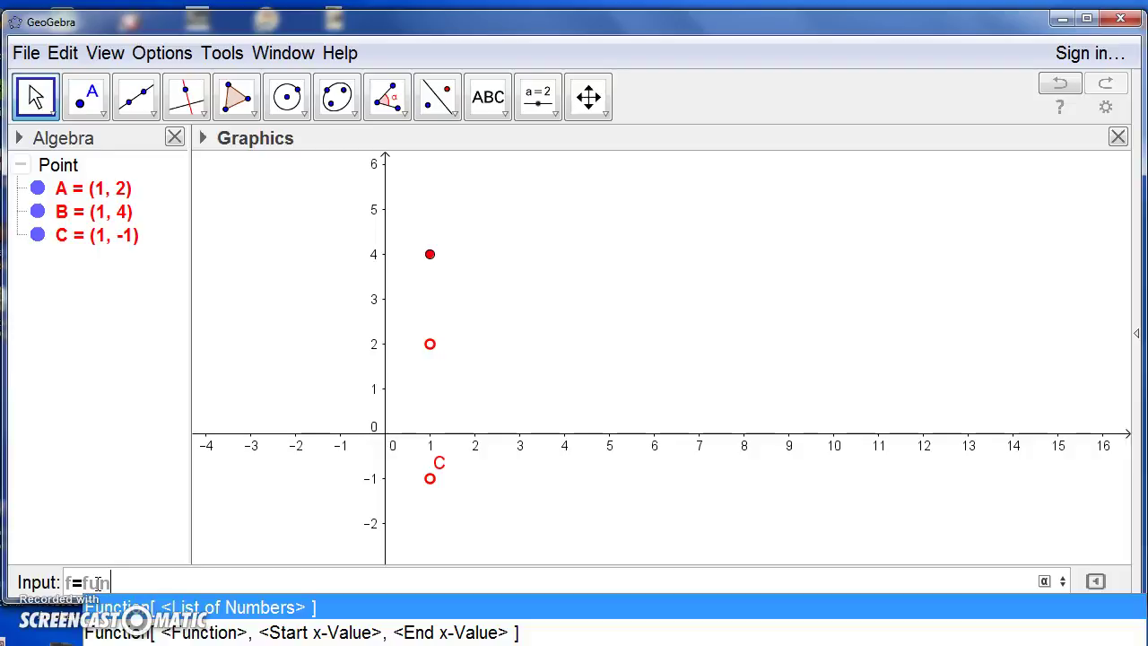
left_click(140, 637)
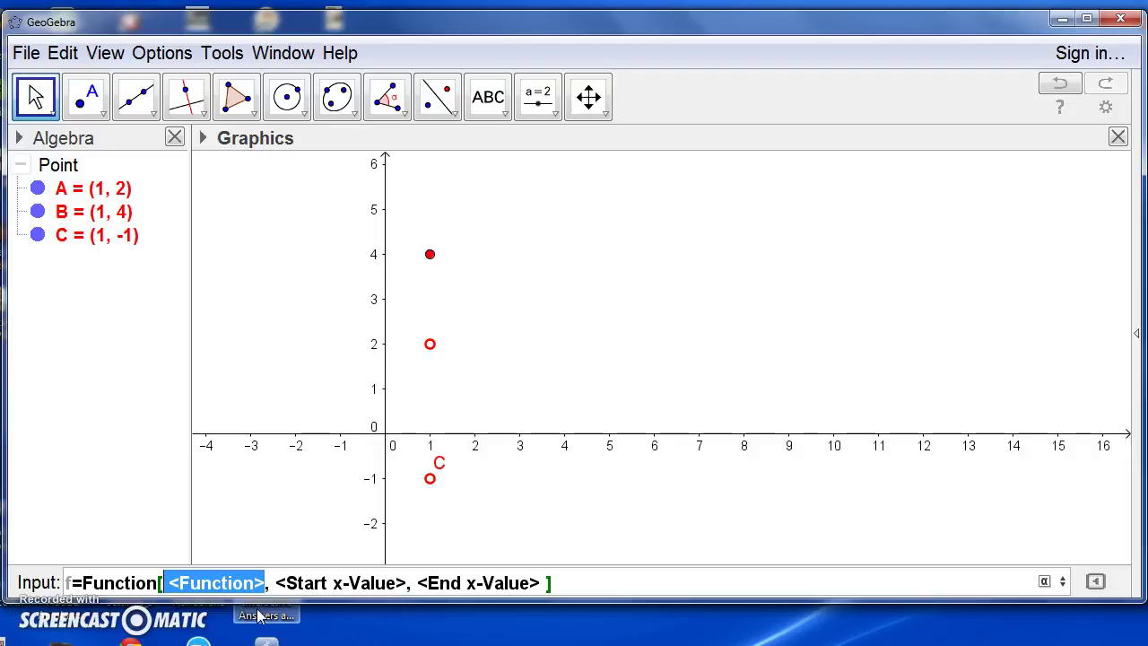
type("cos")
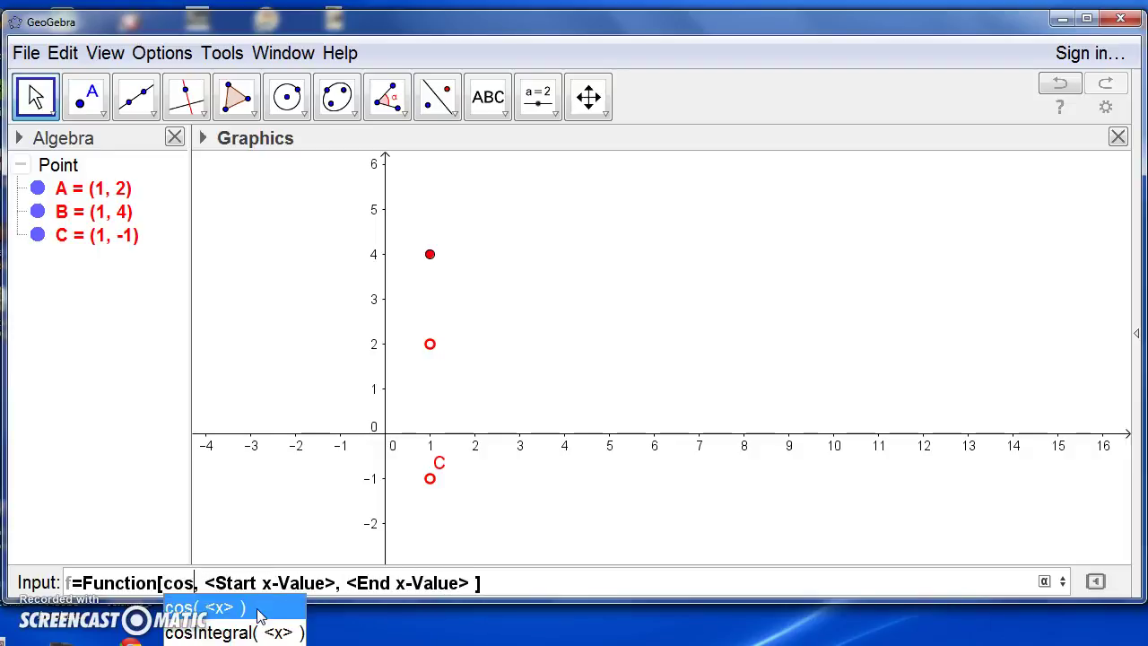
left_click(246, 610)
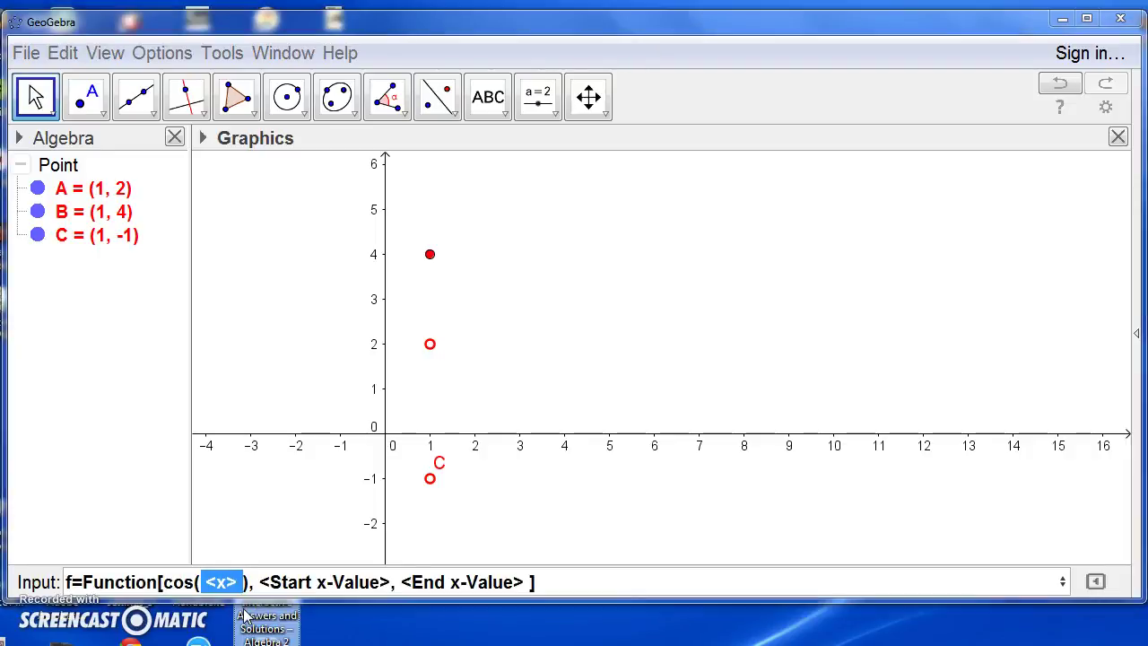
left_click(220, 583)
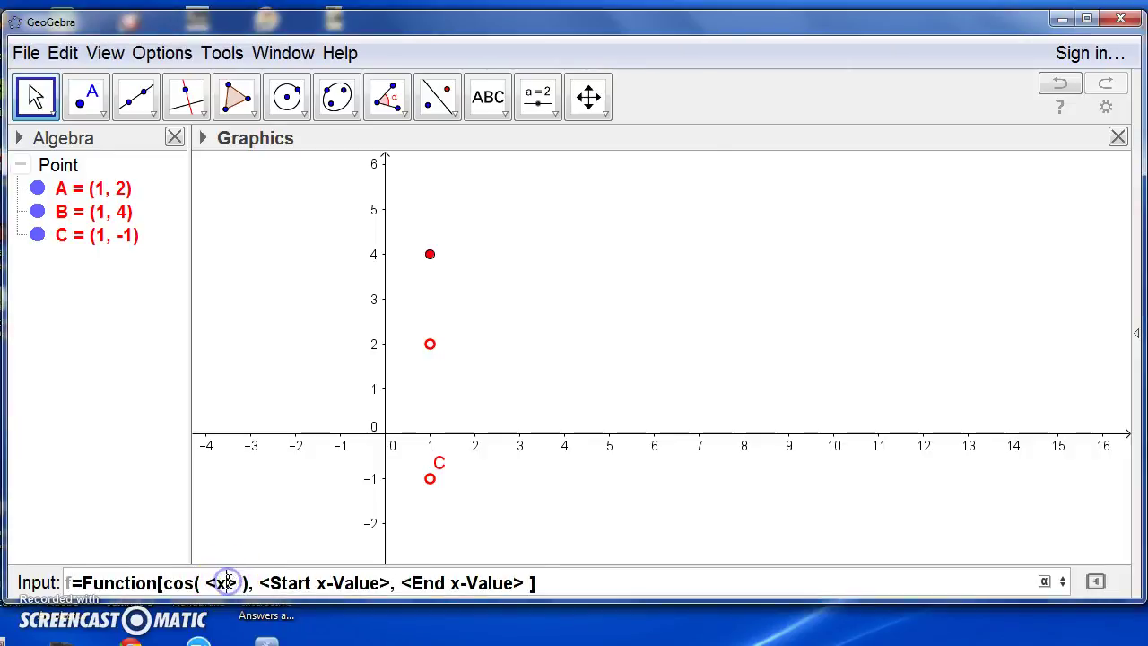
key("BackSpace")
key("BackSpace")
key("BackSpace")
key("BackSpace")
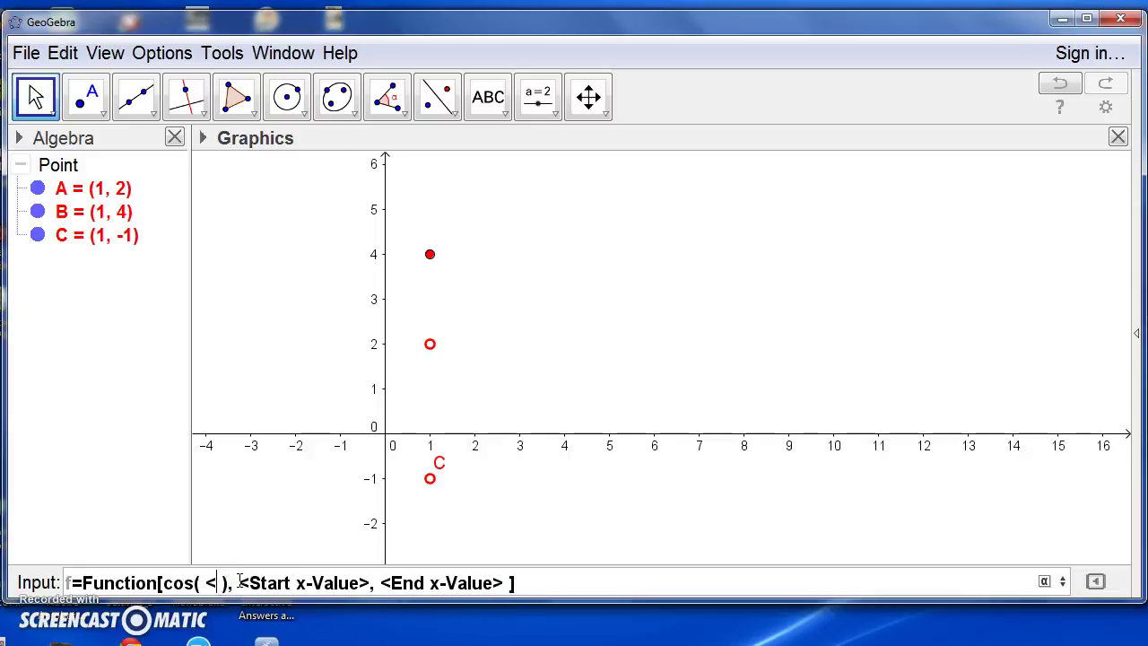
type("x")
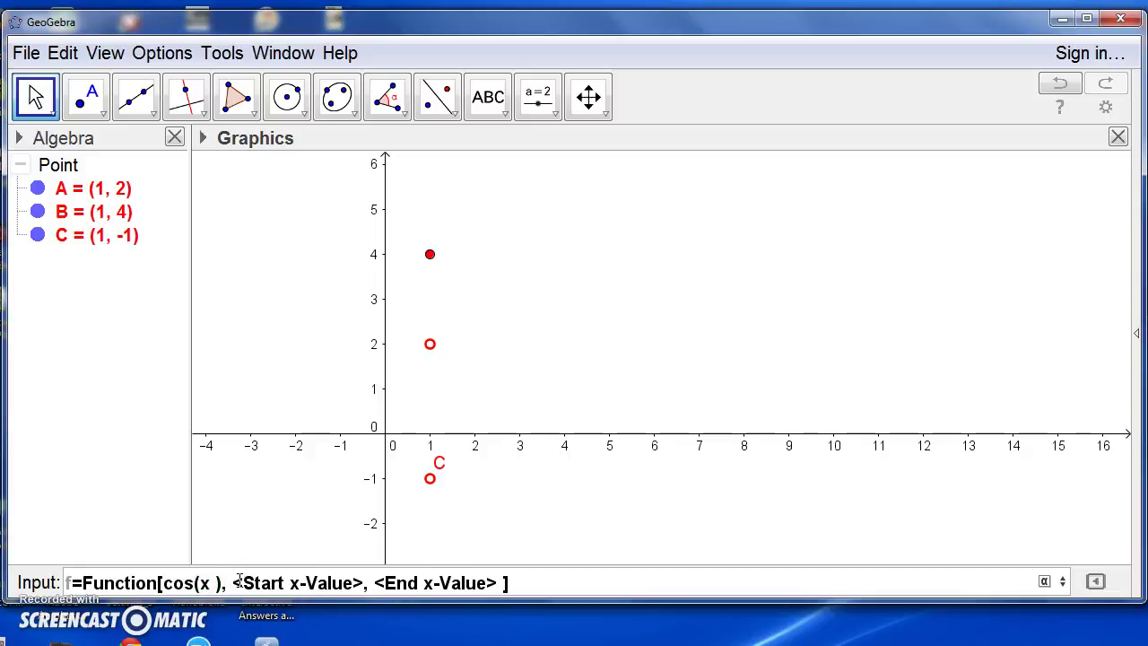
Set the start x-value of f to -1000 and the end x-value to 1, and create the function
left_click(237, 582)
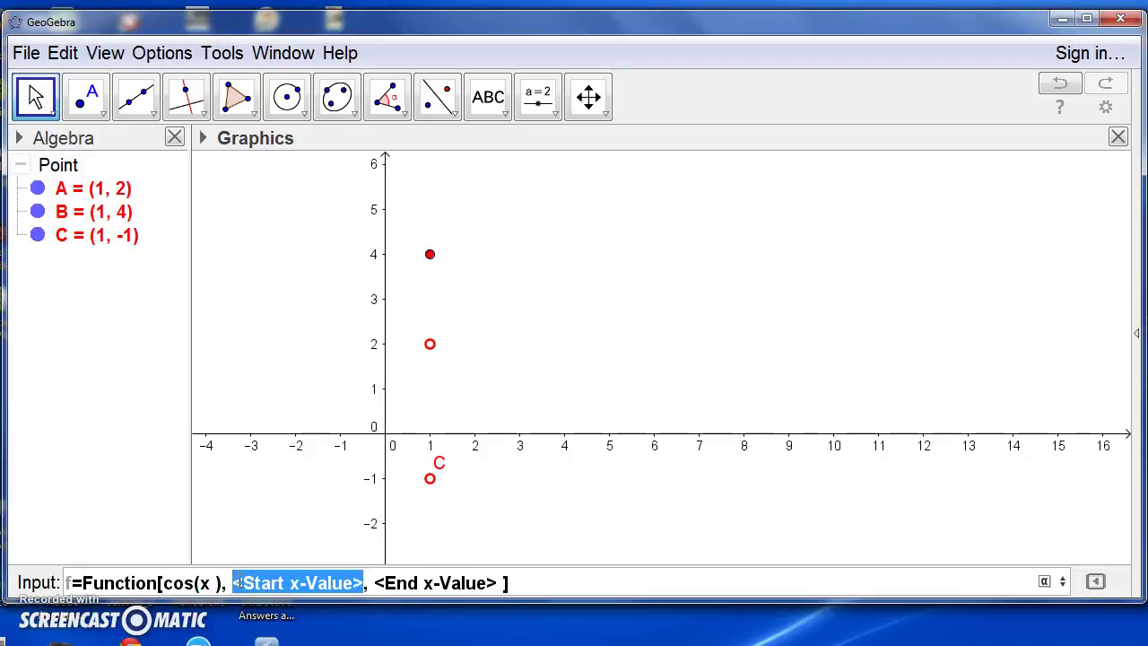
type("-100")
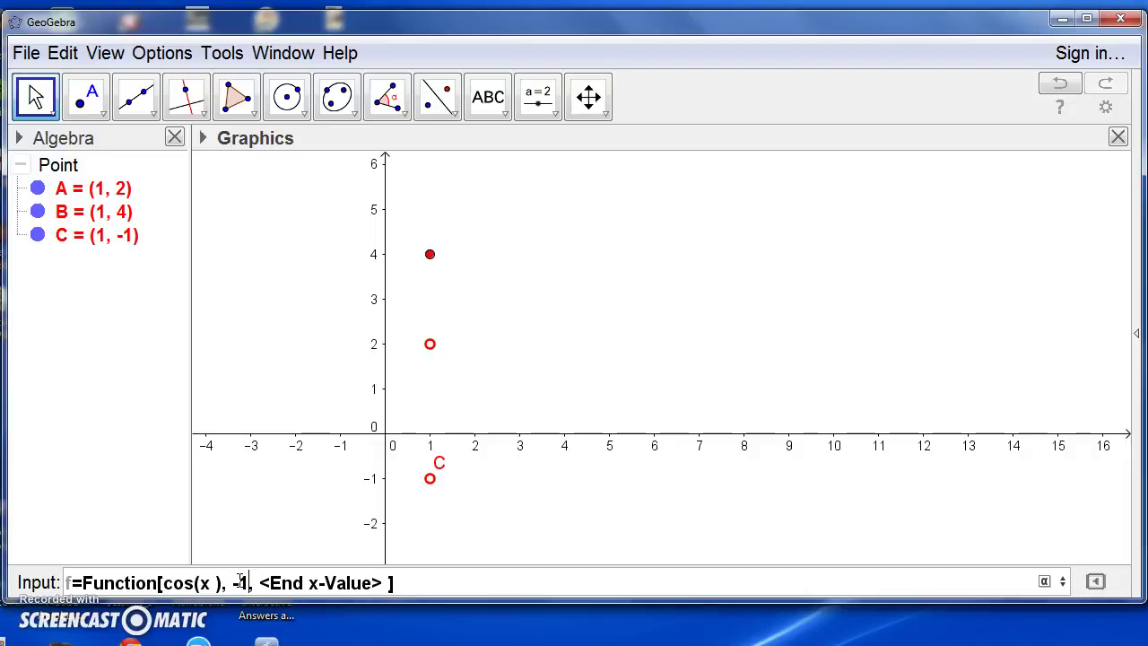
type("0")
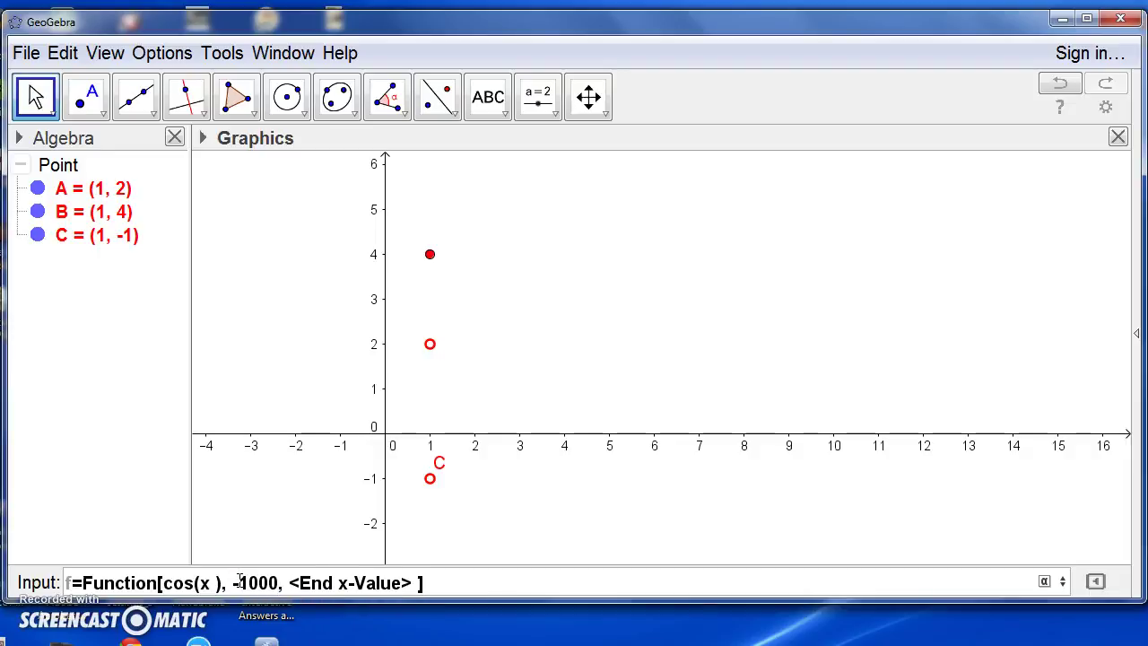
key("Tab")
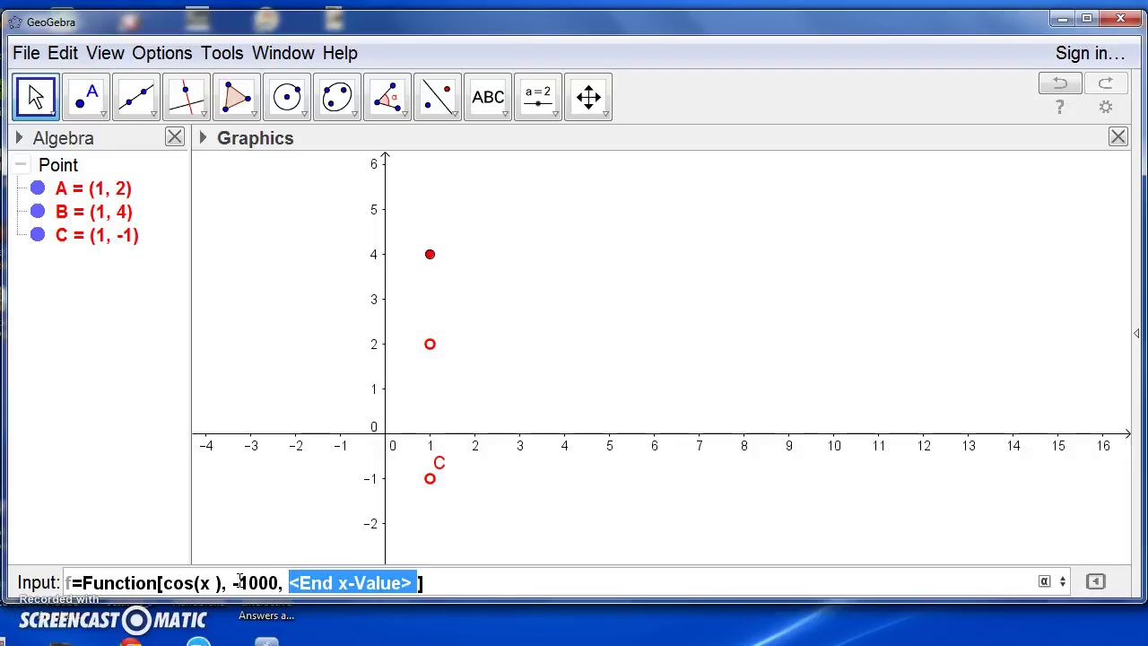
type("1")
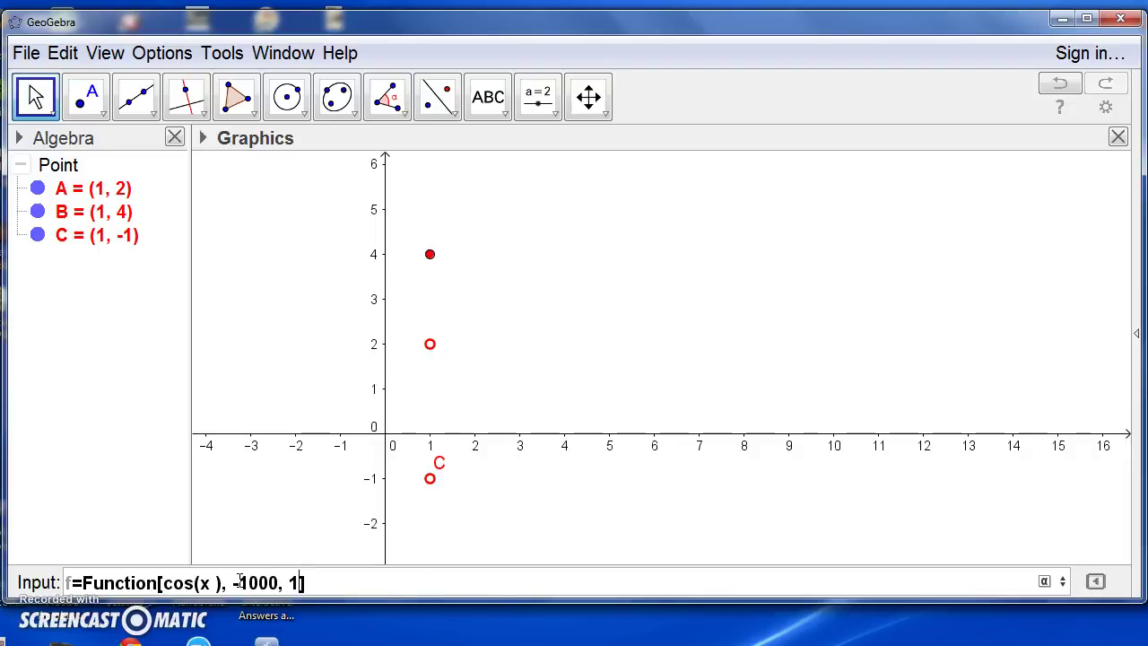
key("Return")
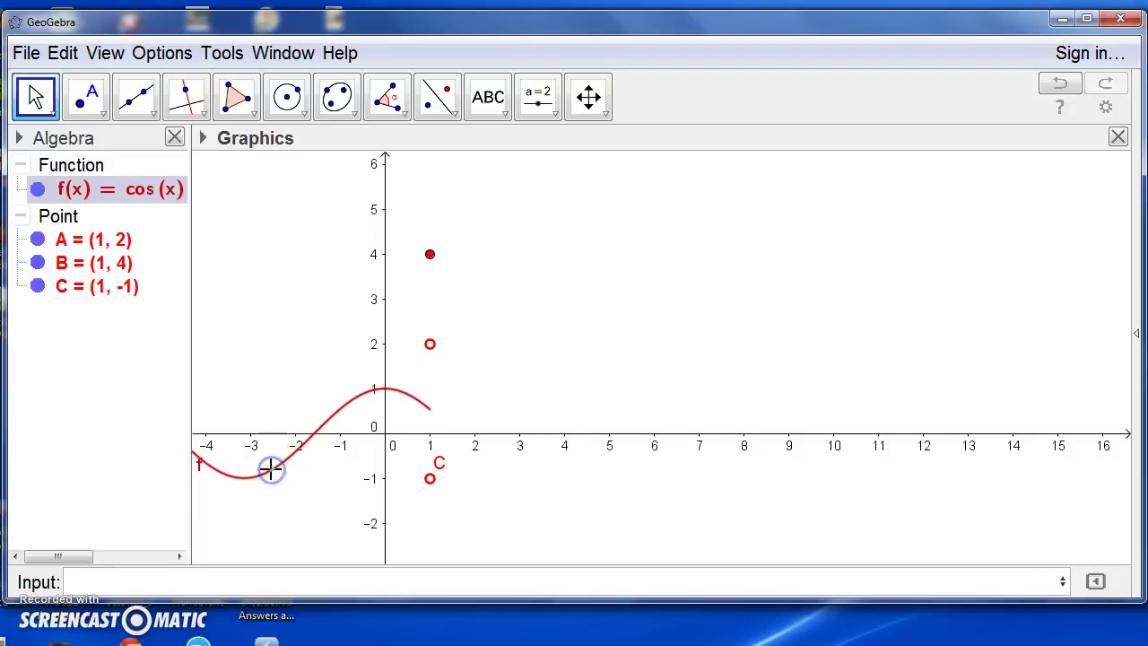
Thicken the curve of function f and colour it dark green
mouse_move(277, 479)
left_click(203, 138)
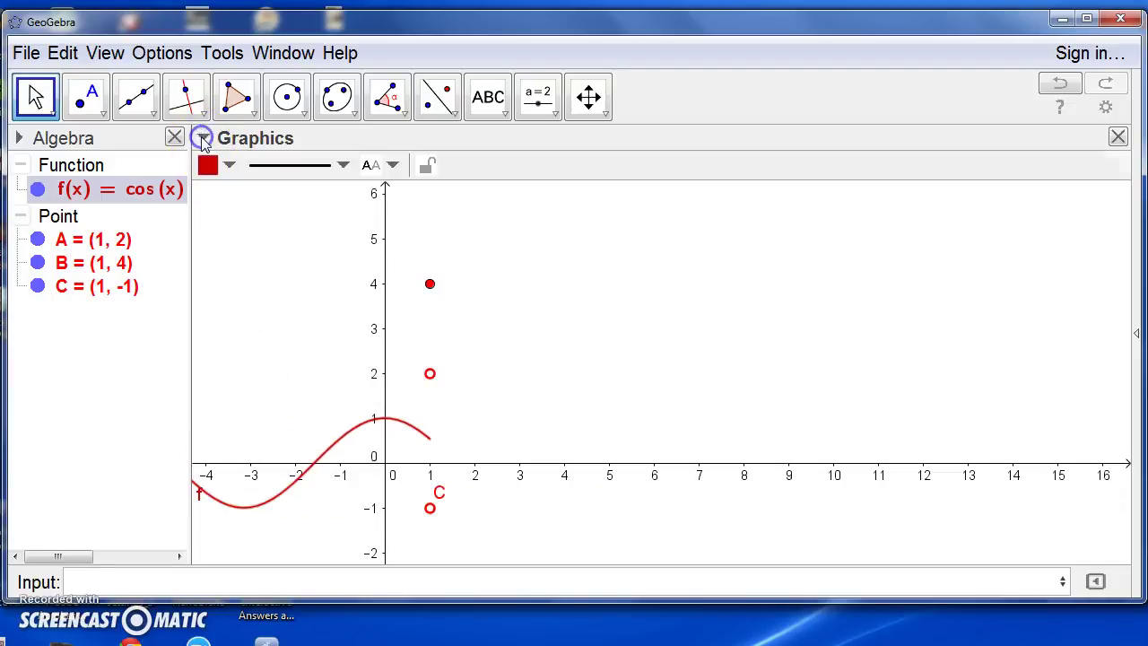
left_click(342, 167)
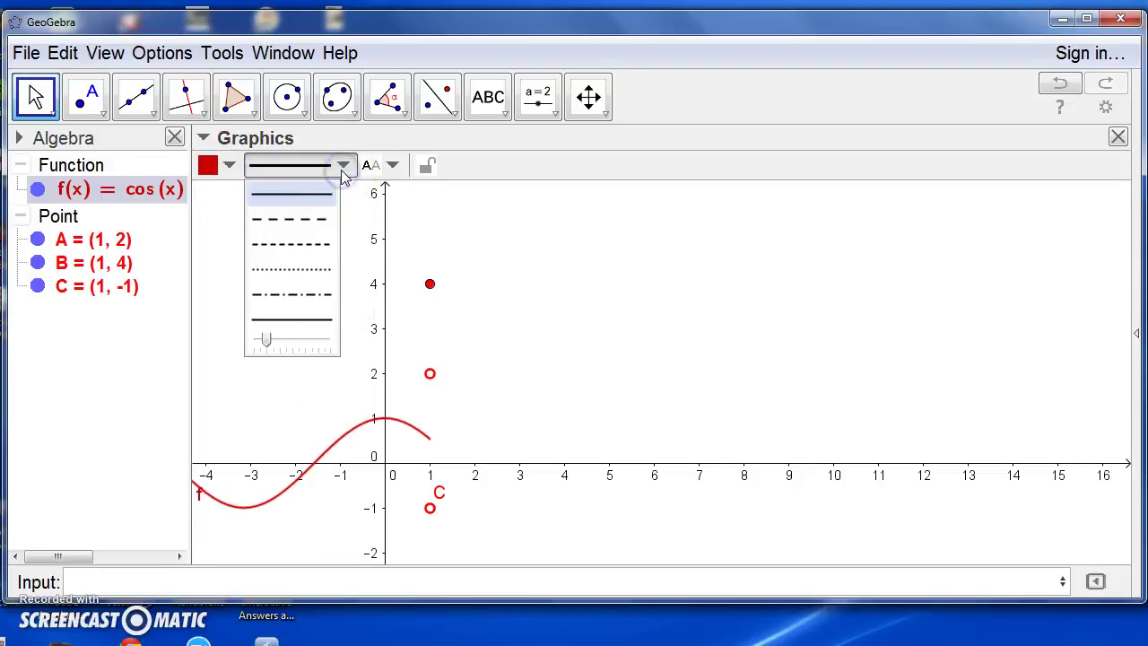
left_click_drag(267, 340, 299, 341)
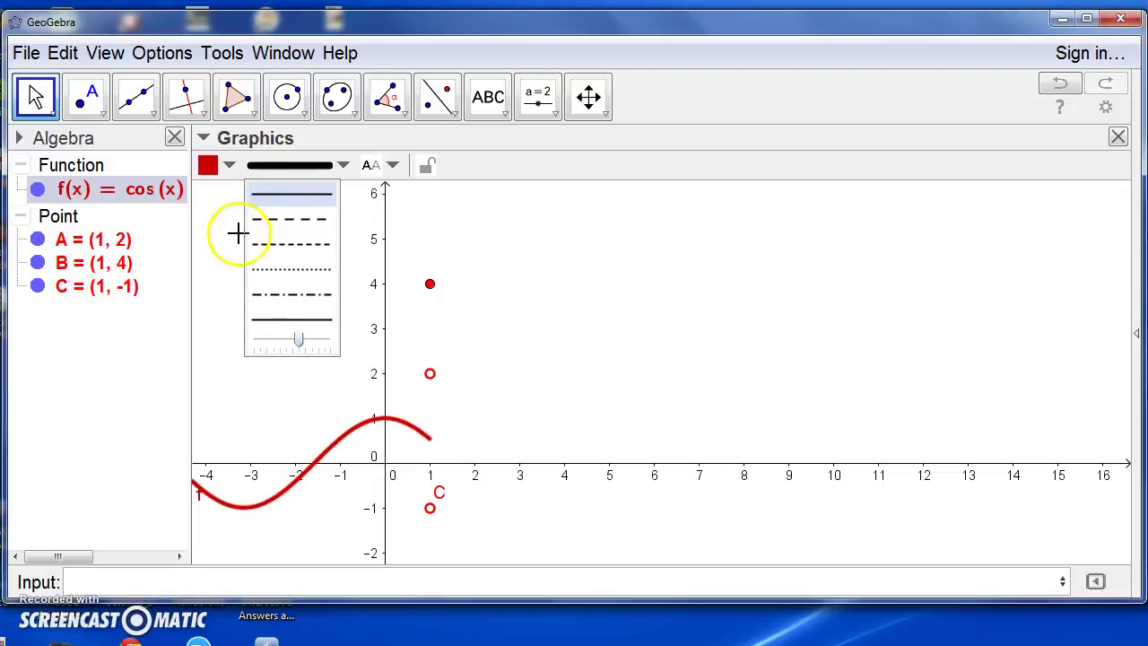
left_click(229, 166)
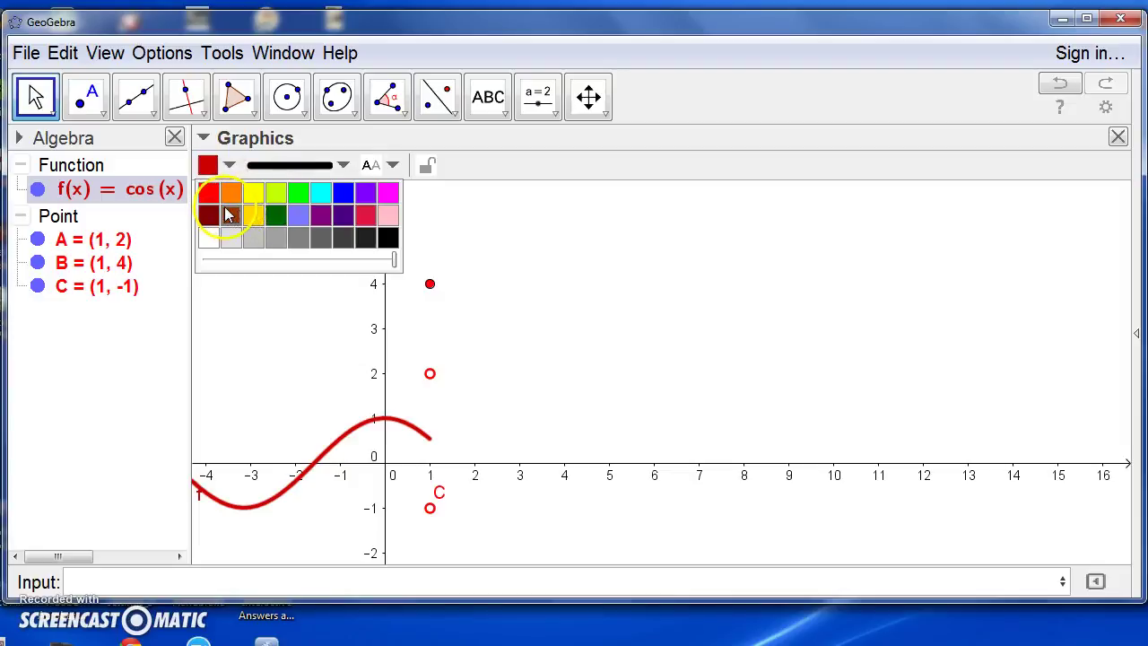
left_click(281, 215)
left_click(276, 216)
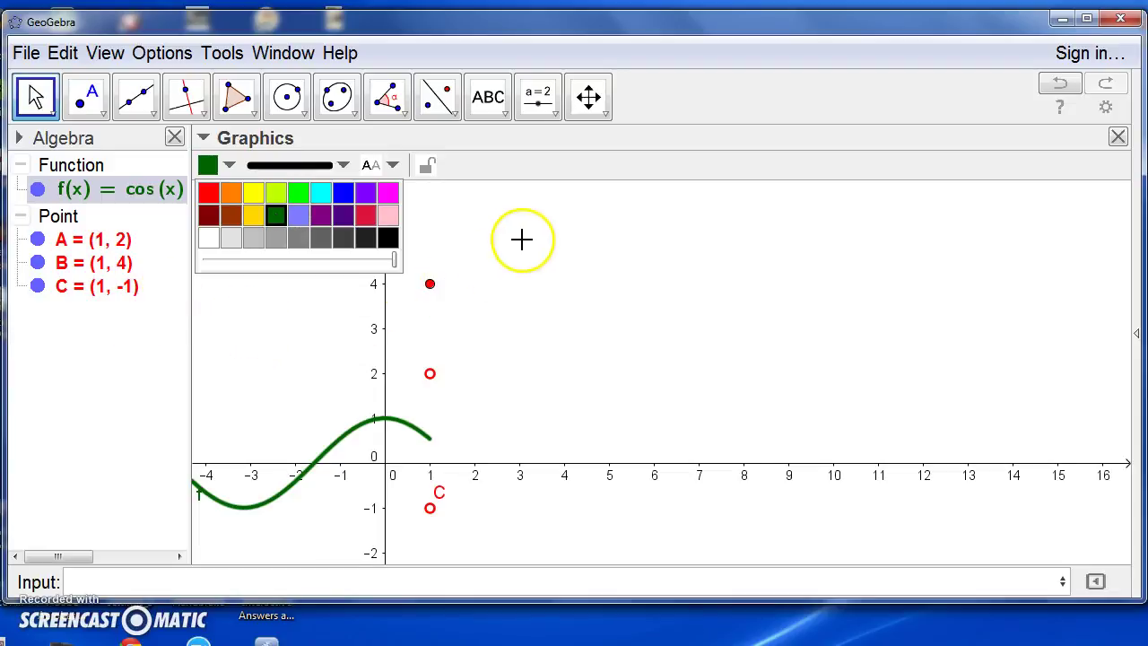
left_click(528, 144)
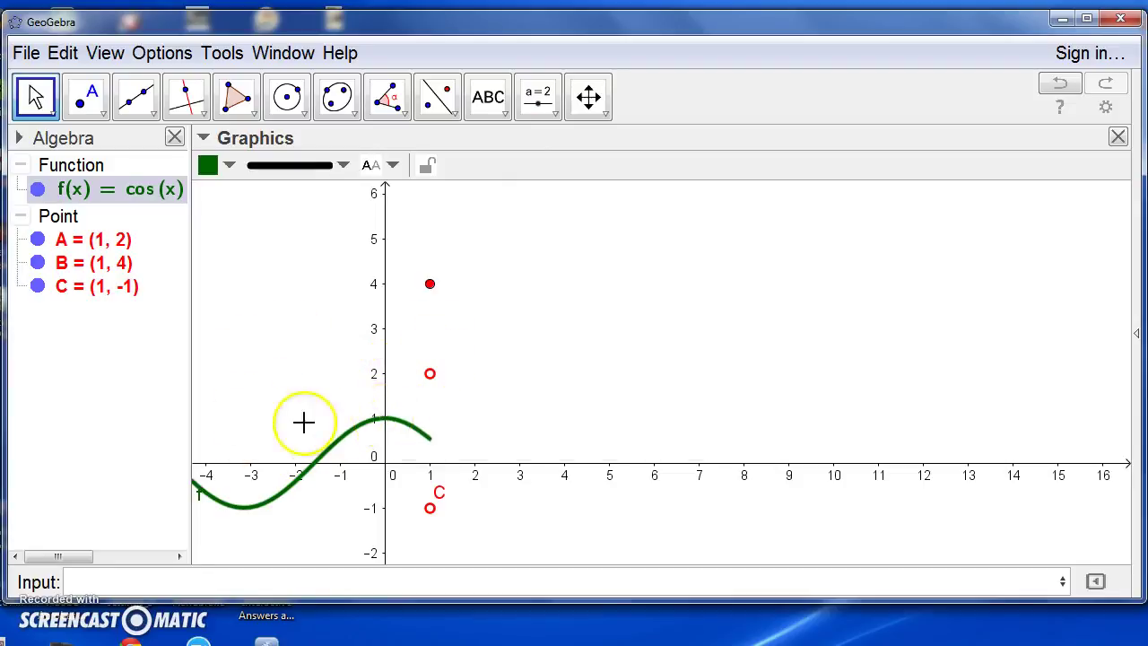
Widen the Algebra view and redefine f as cos(x) + 1 on the same domain
left_click_drag(193, 206, 407, 239)
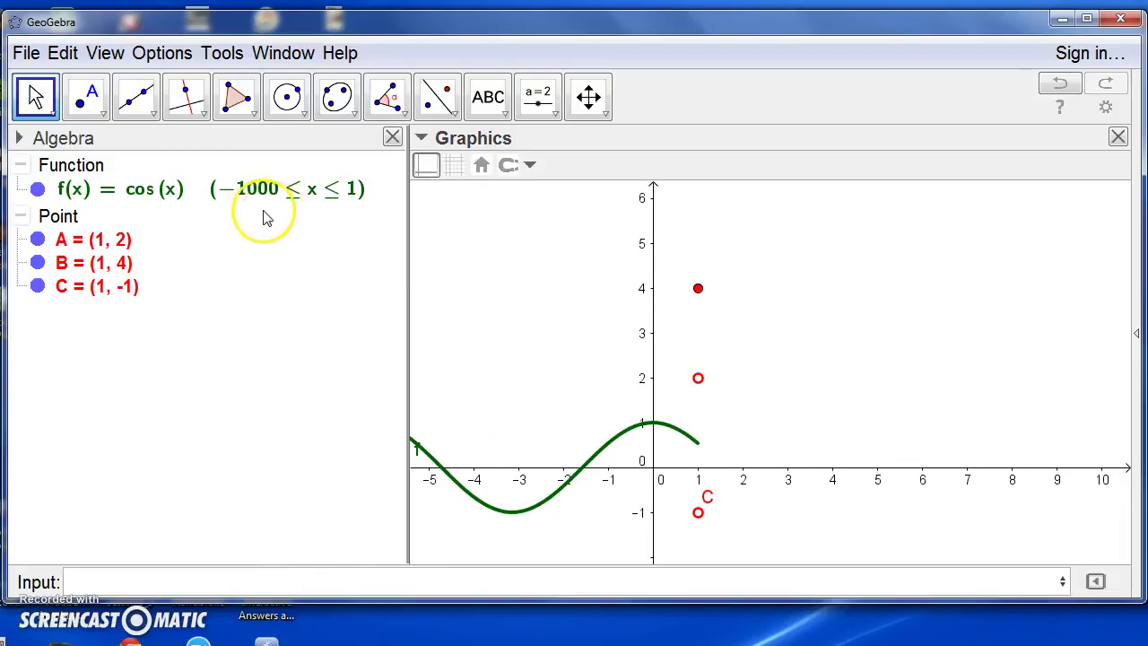
double_click(220, 191)
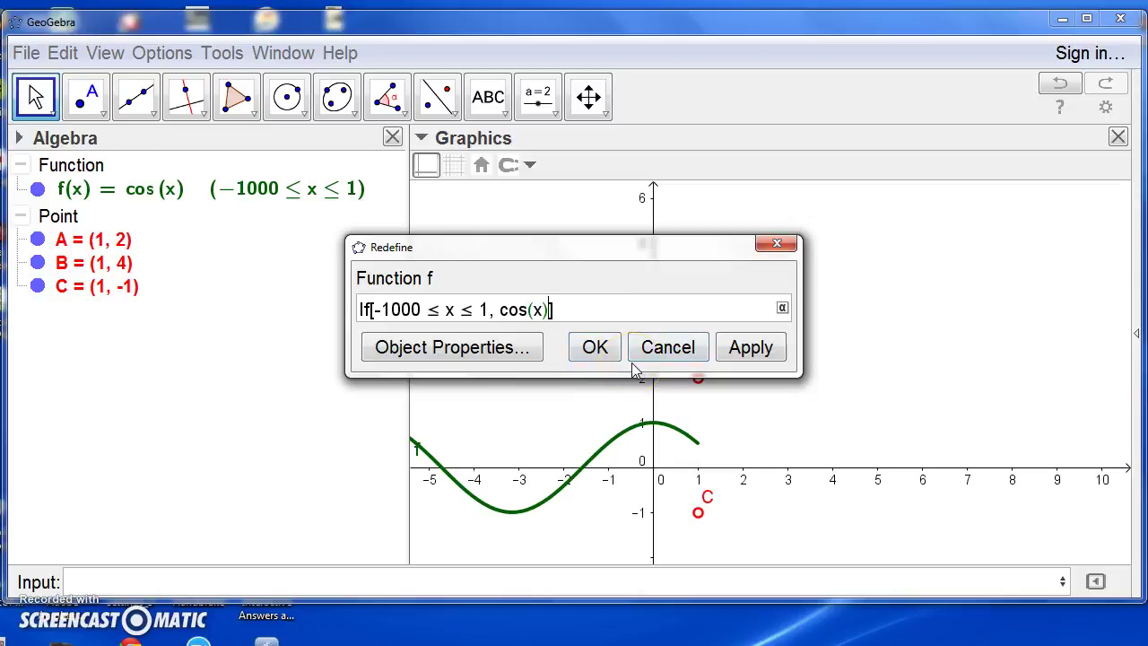
type("+1")
key("Return")
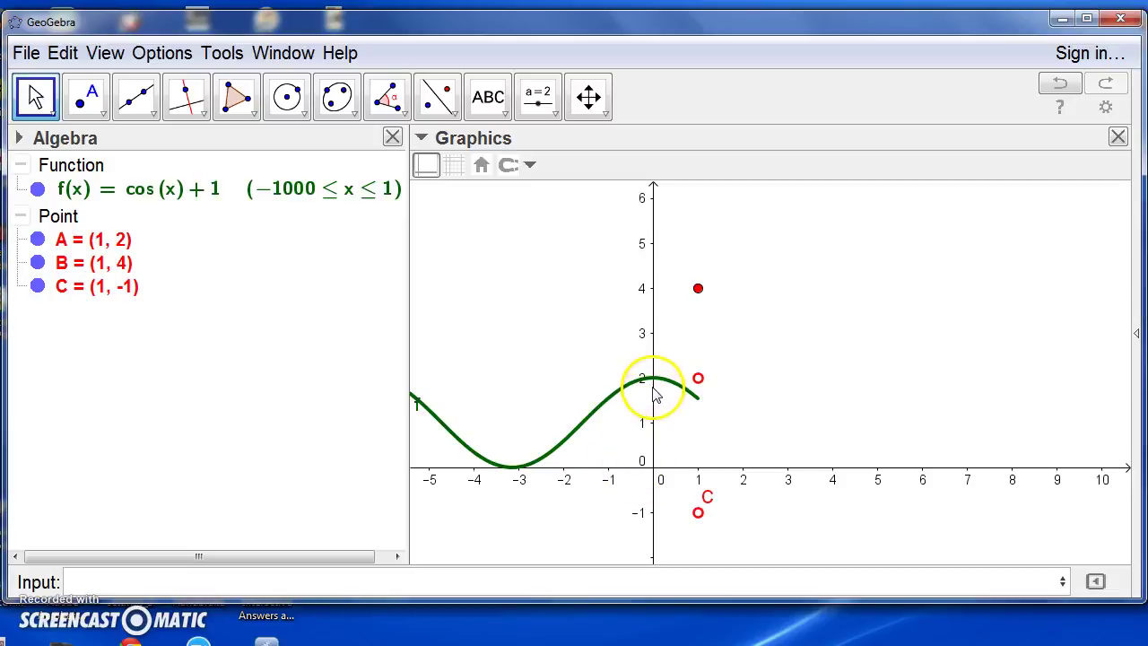
left_click(652, 384)
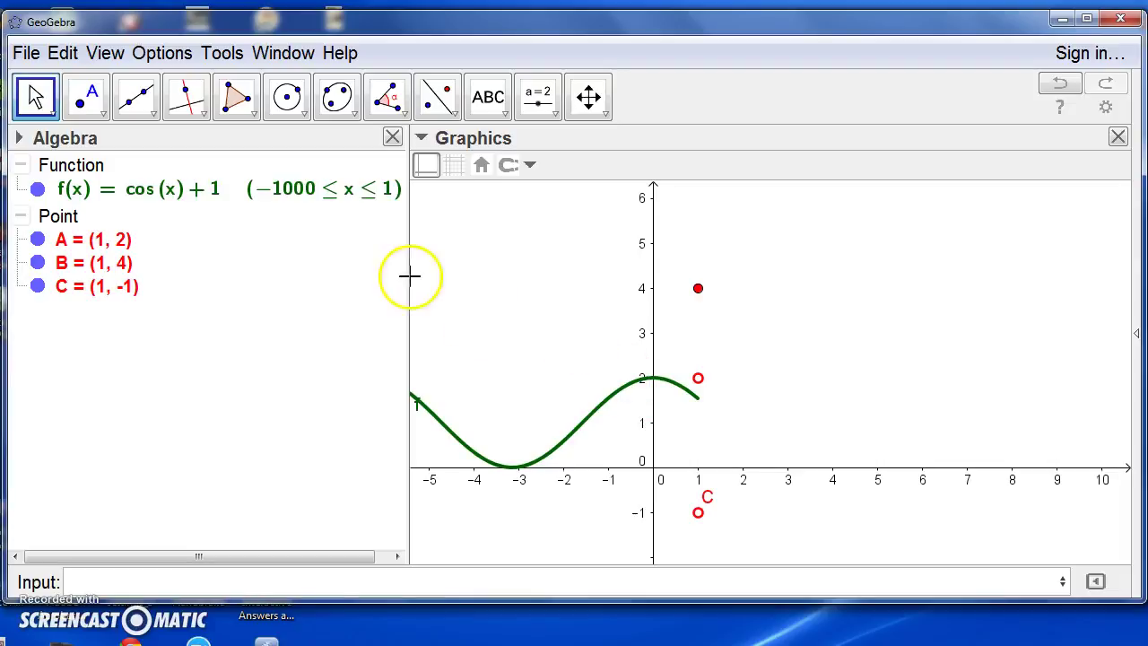
Change the expression of function f to cos(x-1) + 1
left_click(325, 203)
left_click(213, 185)
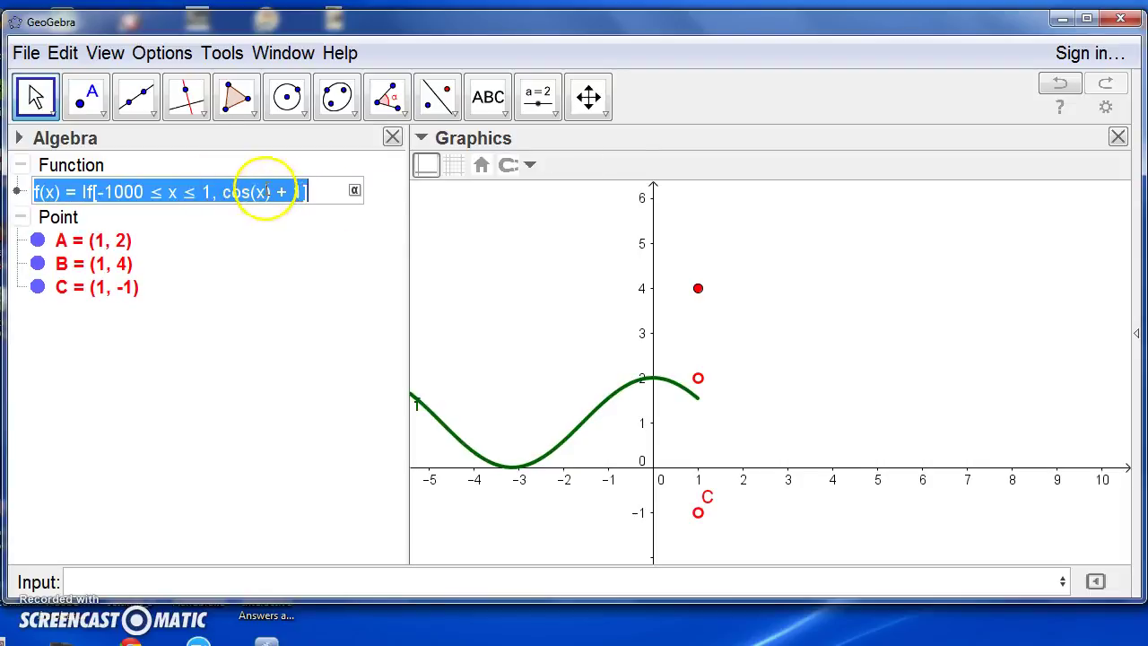
left_click(266, 188)
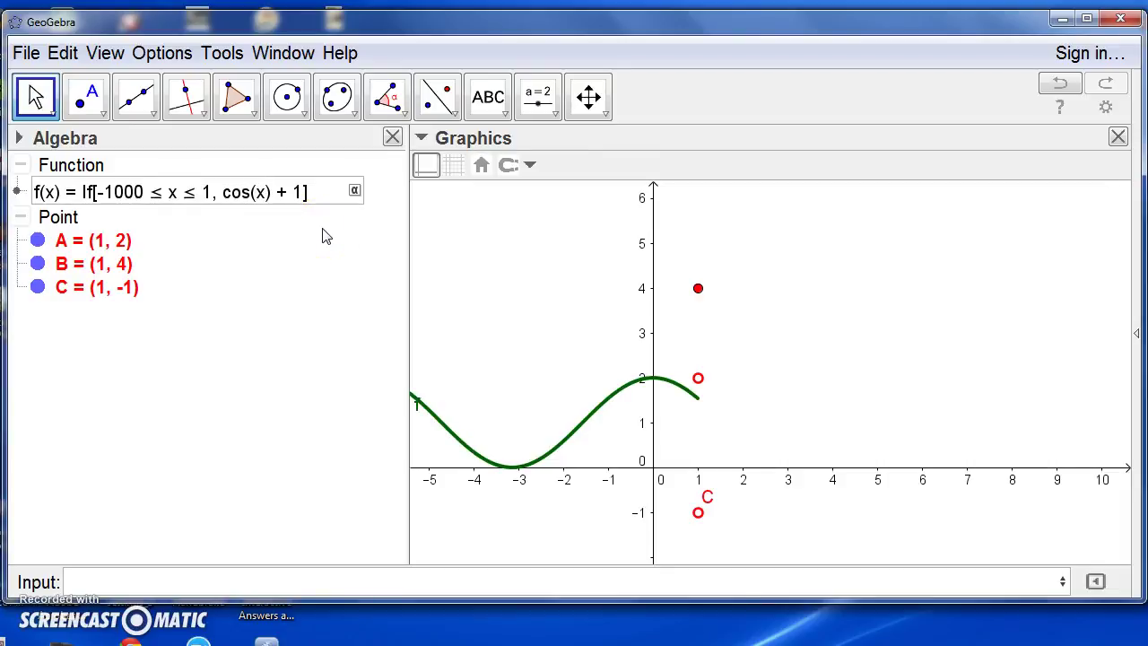
type("-1")
left_click(330, 190)
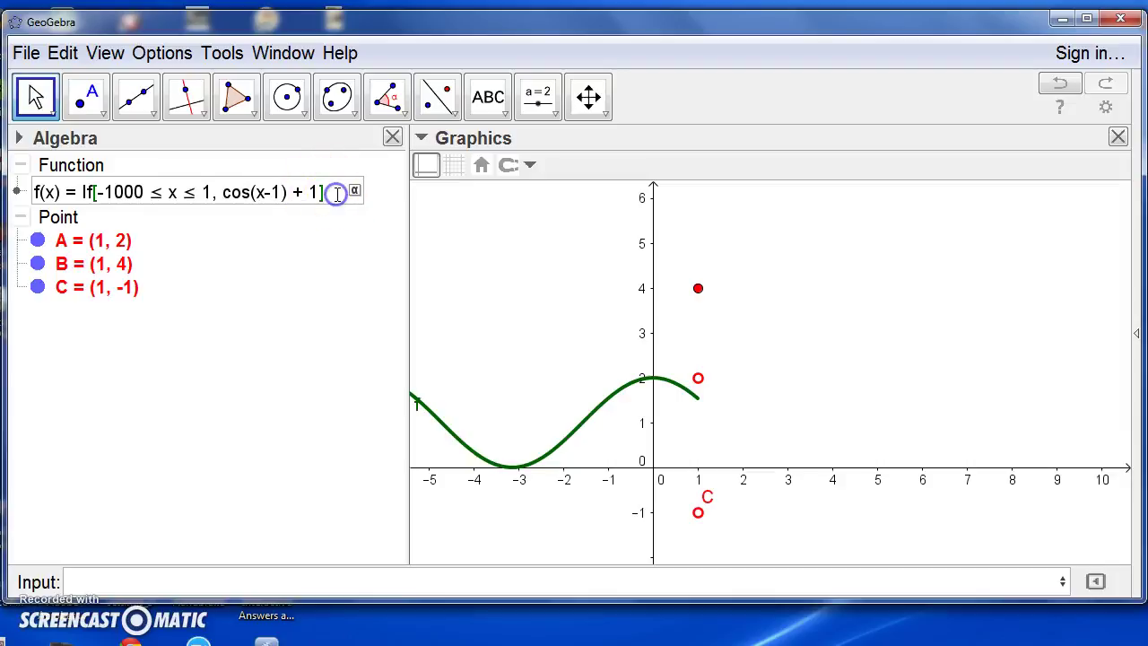
key("Return")
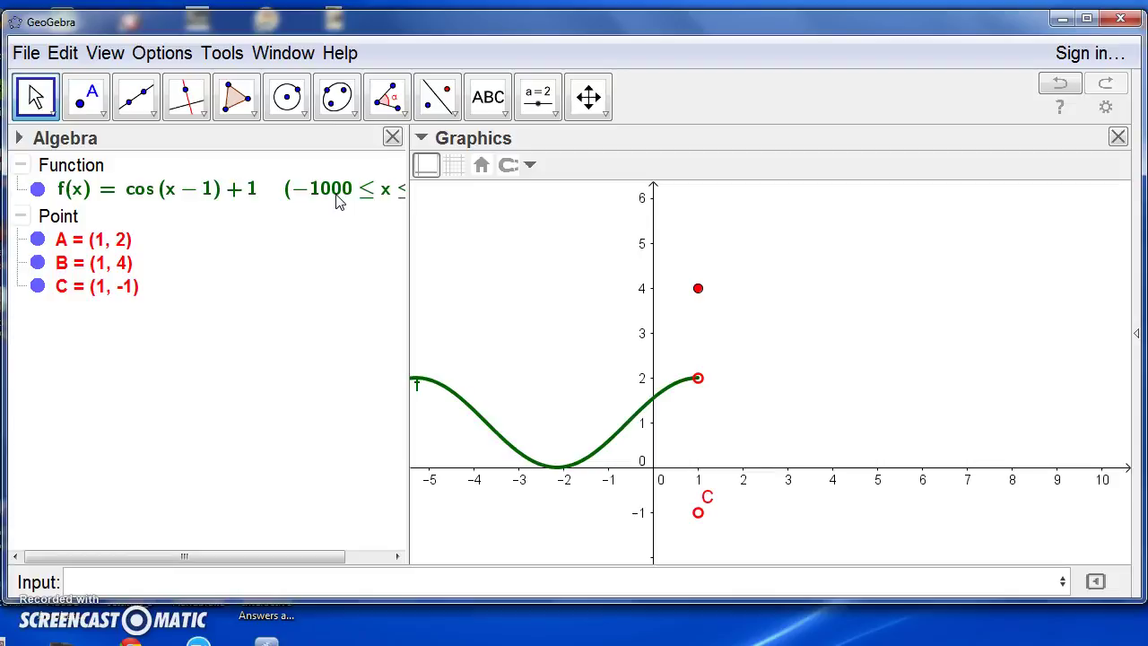
Widen the Algebra view further so the whole definition of f with its domain fits
left_click(185, 186)
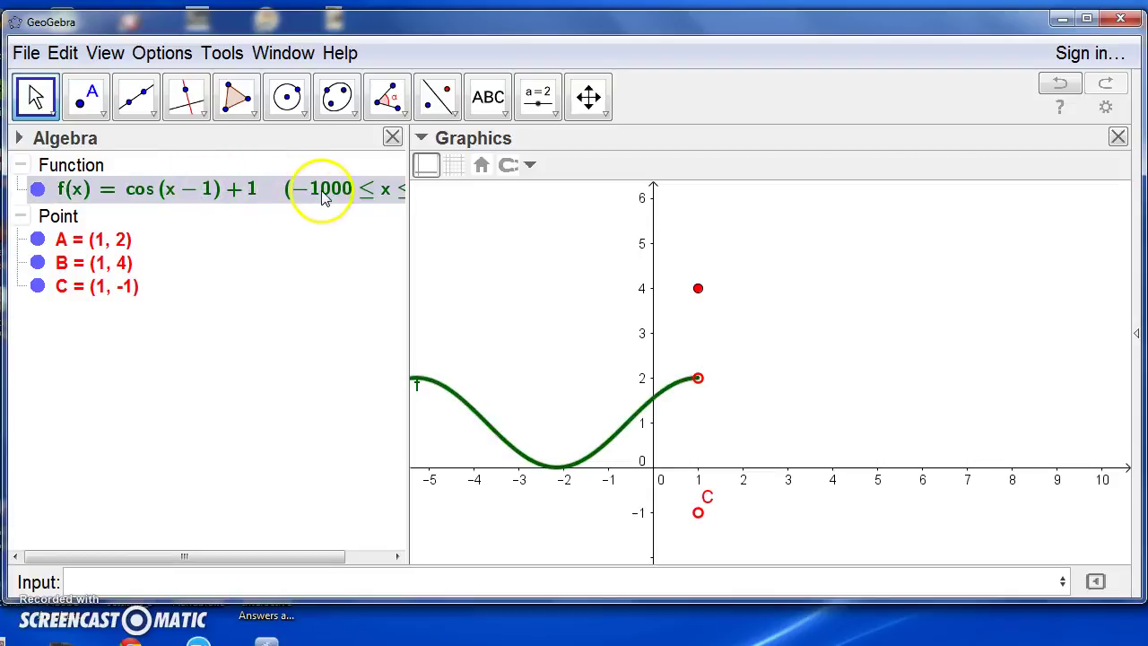
left_click(377, 215)
left_click_drag(408, 226, 477, 231)
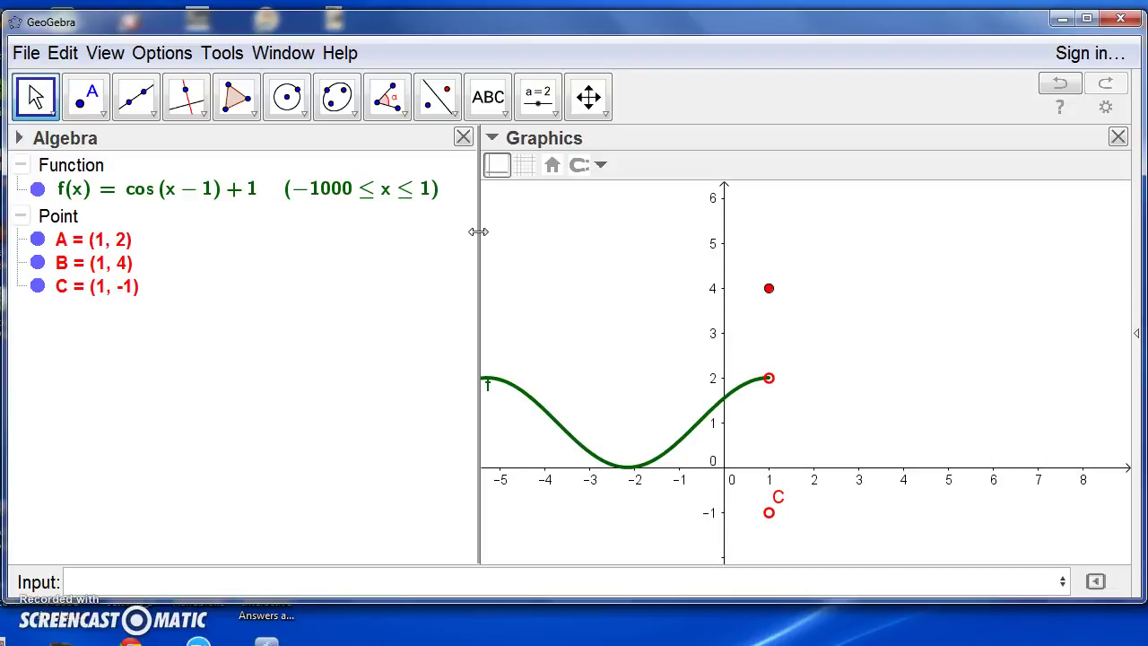
Start defining g with the Function command that takes start and end x-values, using x as the function
left_click(101, 581)
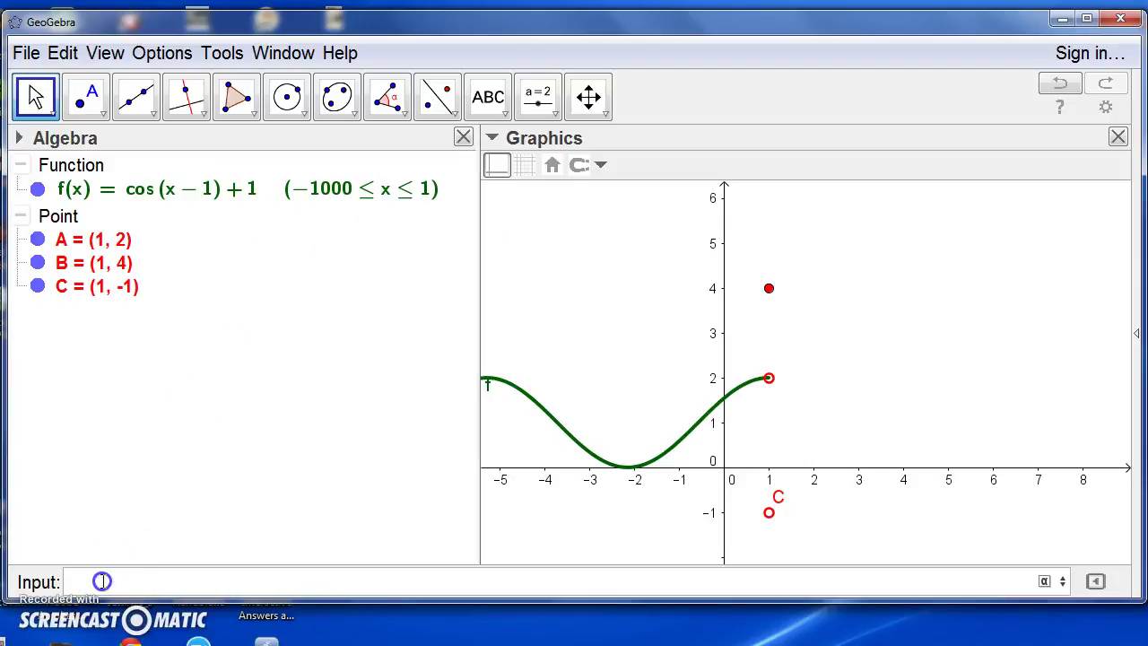
type("g=fun")
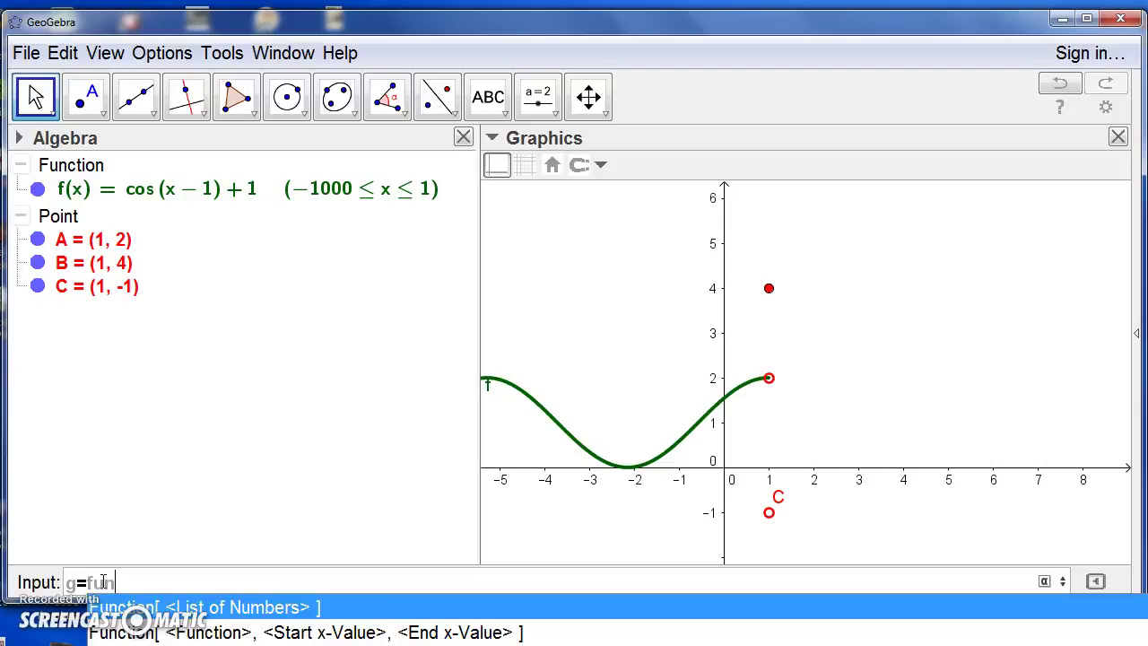
left_click(191, 635)
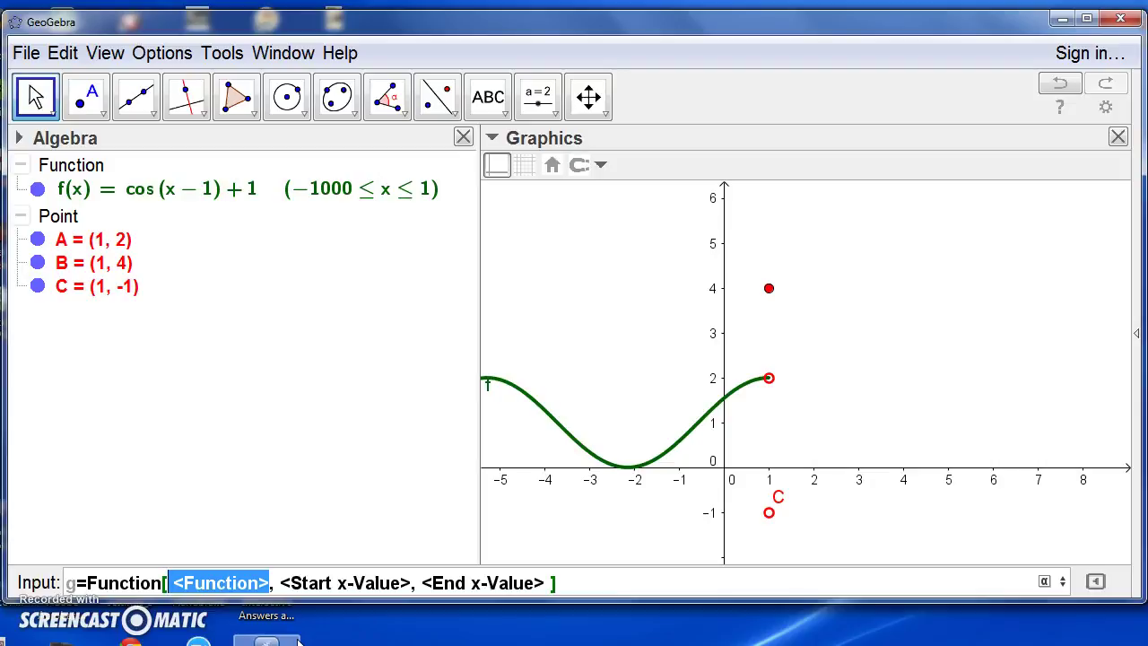
type("x")
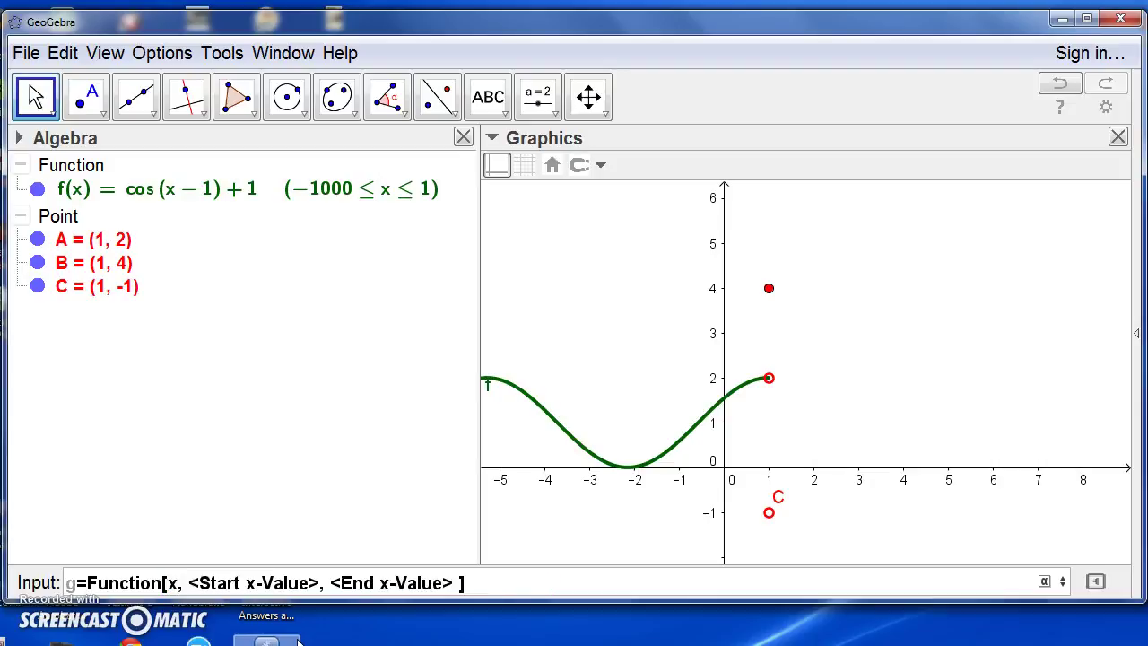
Complete the definition of g(x) = x with start x-value 1 and end x-value 1000, and create the function
key("Tab")
key("Right")
left_click(315, 581)
key("BackSpace")
key("BackSpace")
key("BackSpace")
key("BackSpace")
key("BackSpace")
key("BackSpace")
key("BackSpace")
key("BackSpace")
key("BackSpace")
key("BackSpace")
key("BackSpace")
key("BackSpace")
key("BackSpace")
key("BackSpace")
key("BackSpace")
type("1")
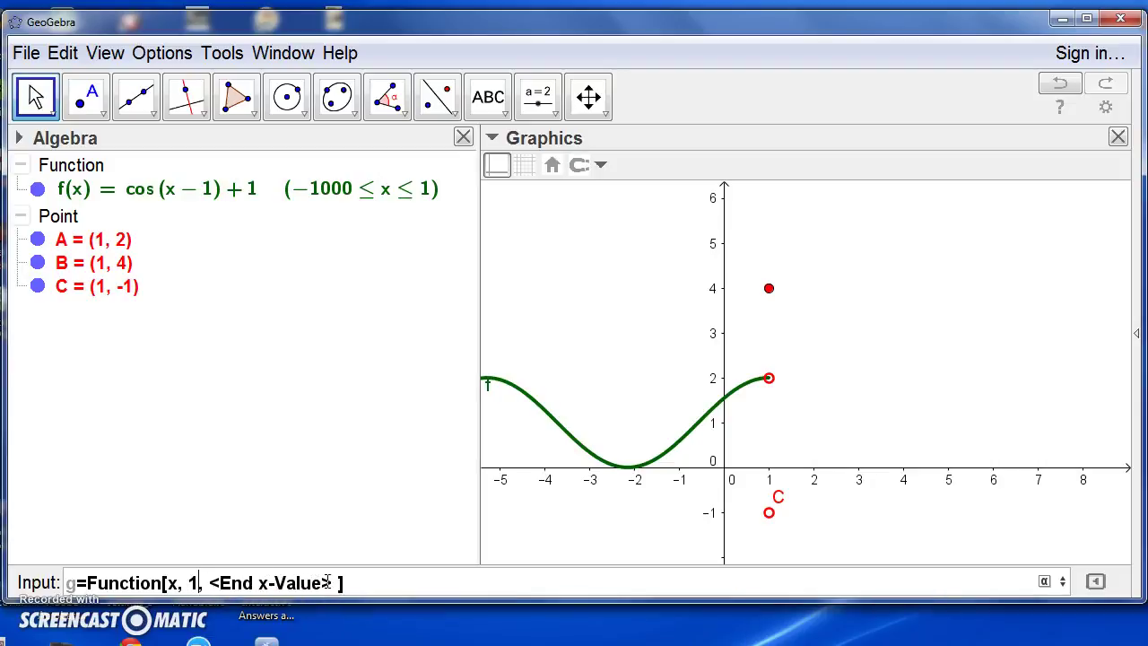
left_click(328, 582)
type("1000")
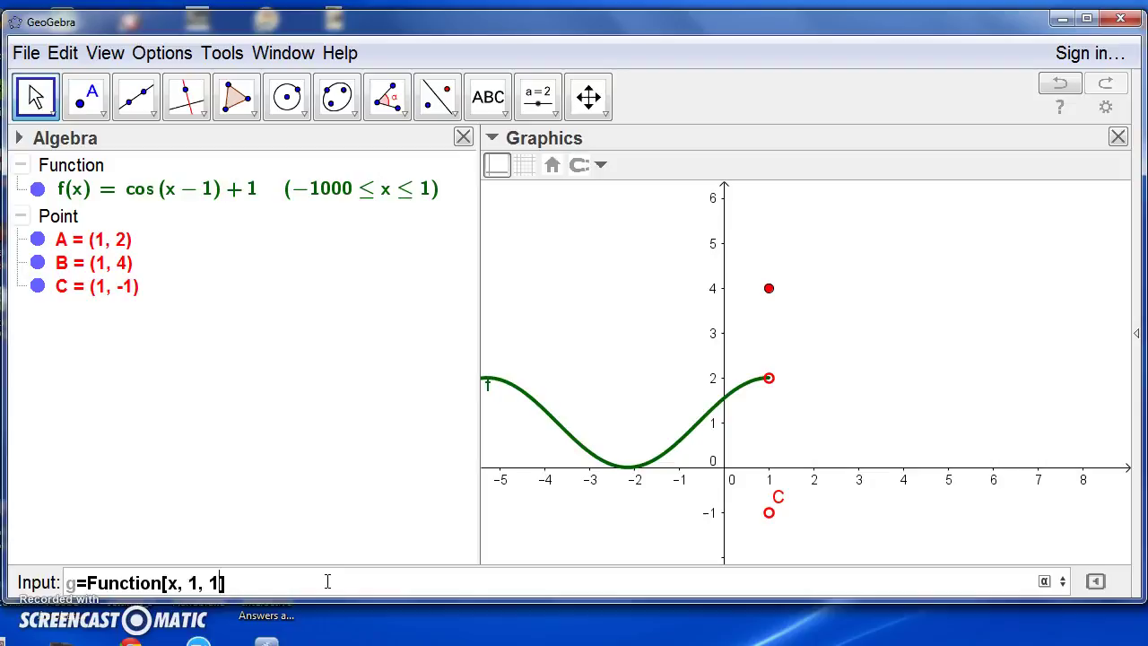
key("Return")
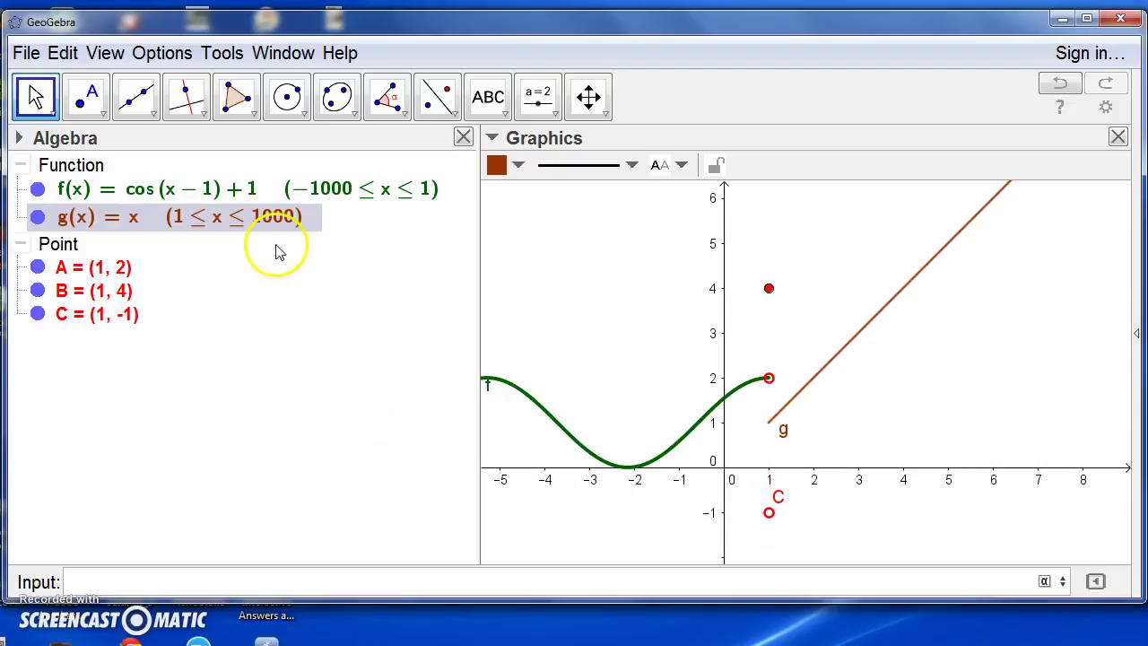
Redefine function g as x-2, keeping its domain from 1 to 1000
left_click(160, 219)
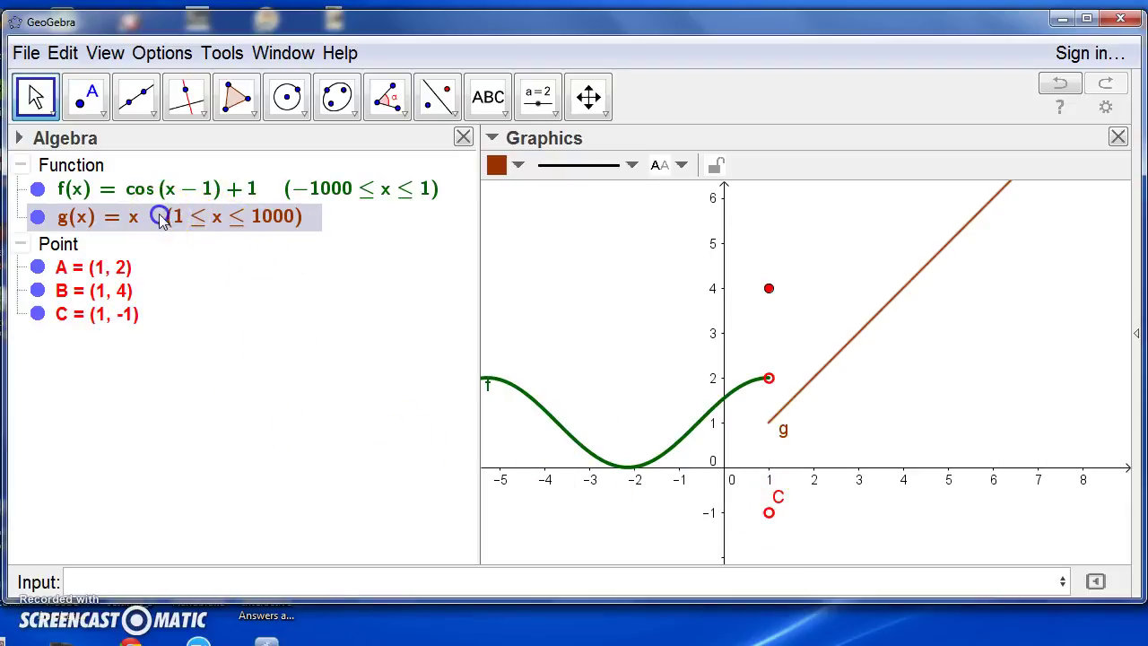
left_click(160, 218)
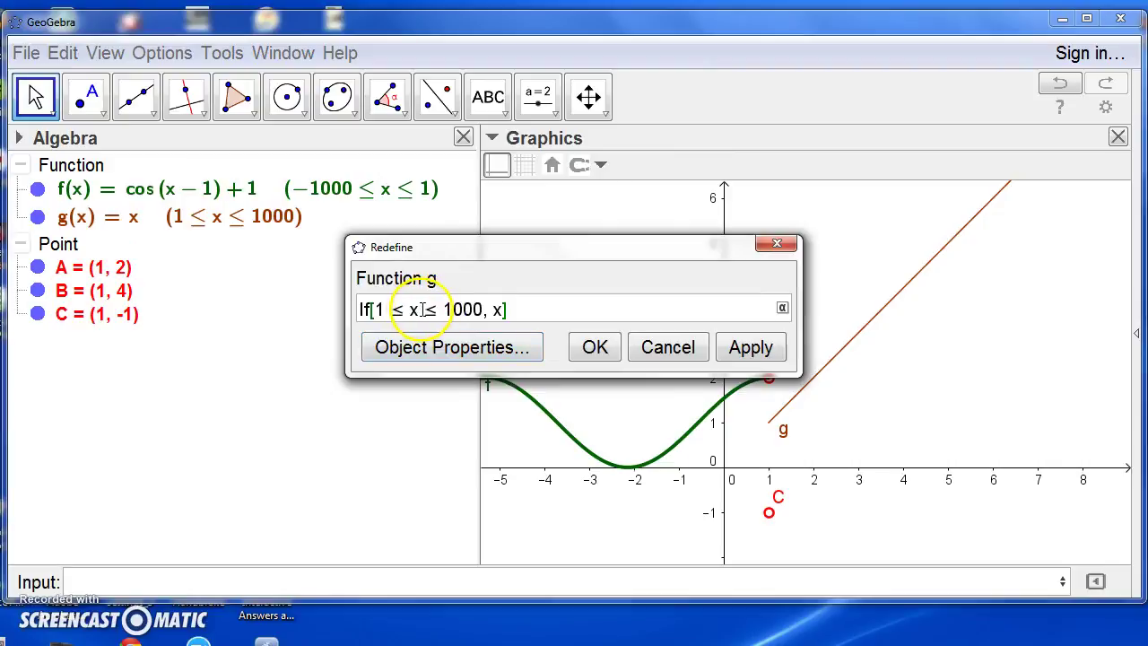
left_click(500, 308)
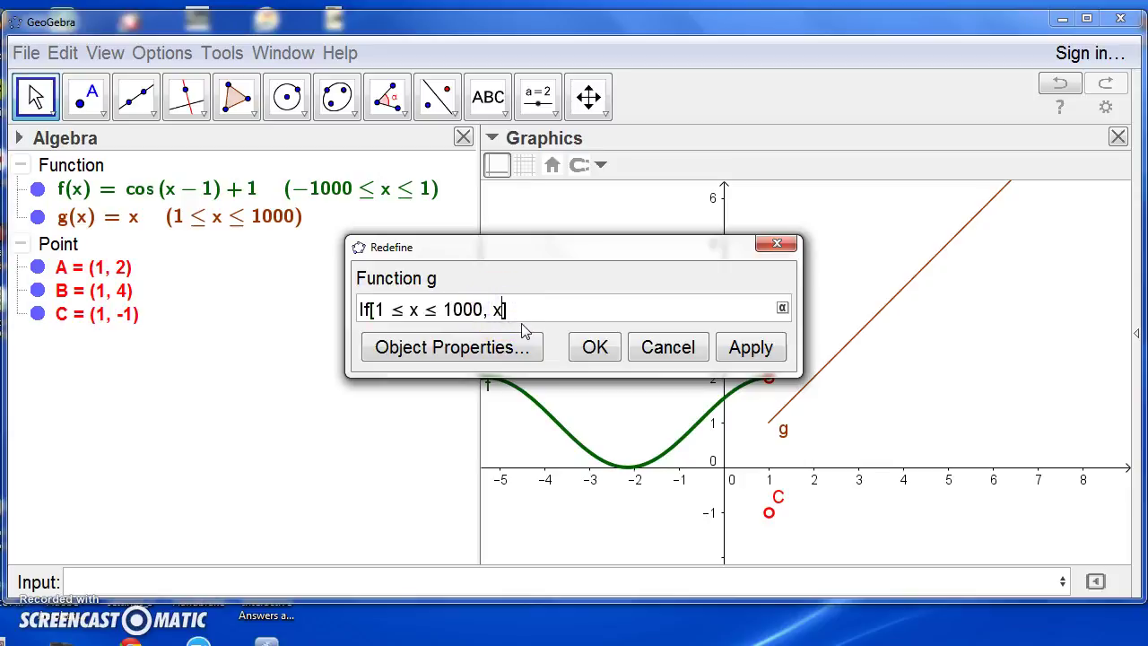
type("-2")
left_click(593, 345)
Color the graph of g dark green and thicken its line to match the graph of f
left_click(763, 377)
left_click(841, 434)
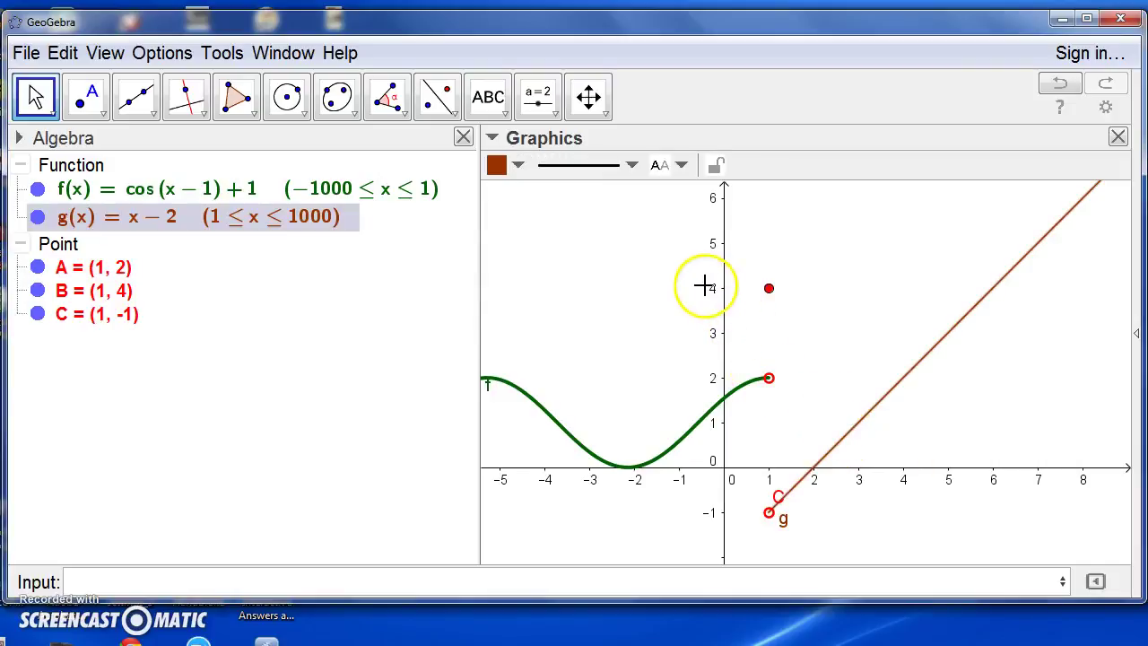
left_click(519, 170)
left_click(566, 213)
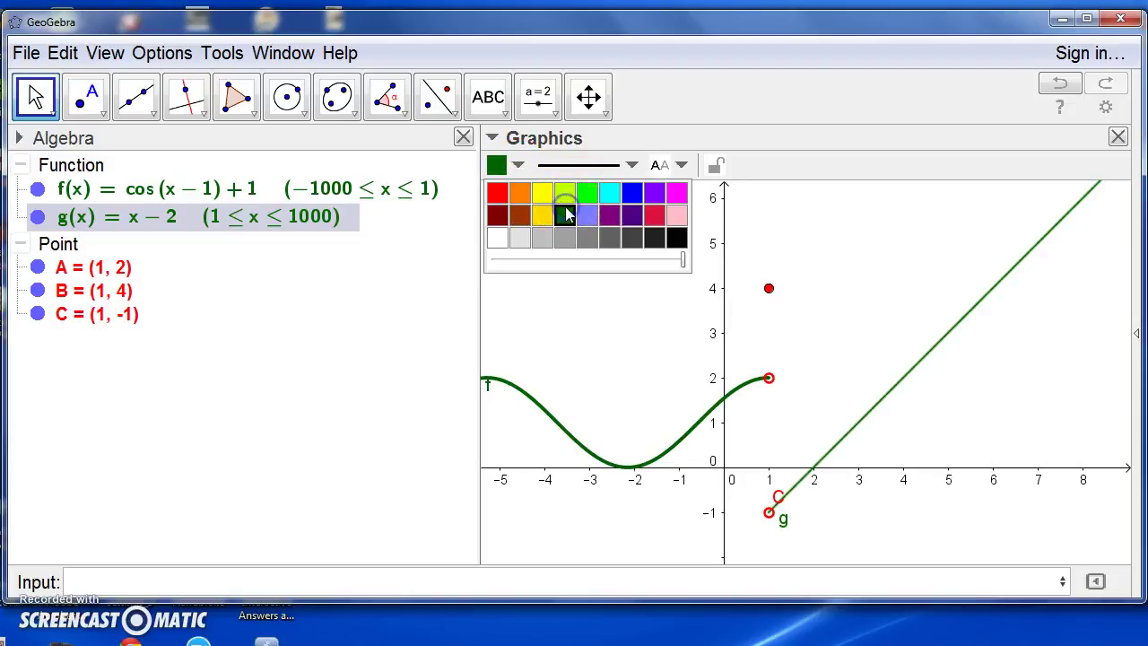
left_click(633, 168)
mouse_move(567, 341)
left_mouse_down()
mouse_move(556, 341)
mouse_move(607, 346)
mouse_move(578, 353)
left_mouse_up()
left_click(381, 384)
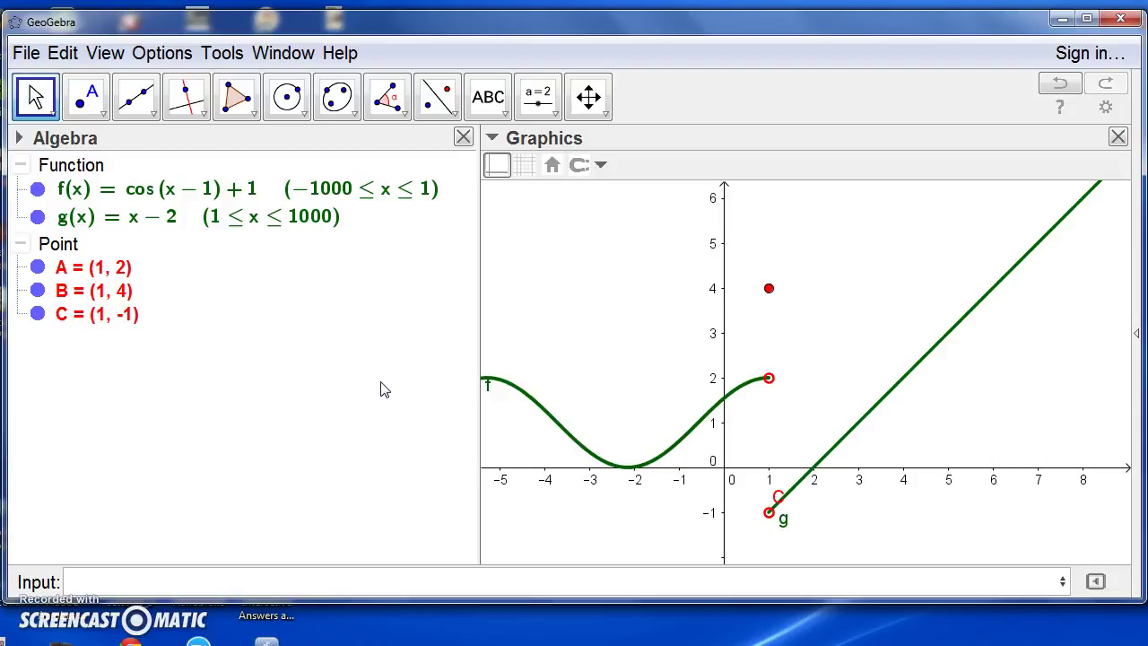
left_click(25, 53)
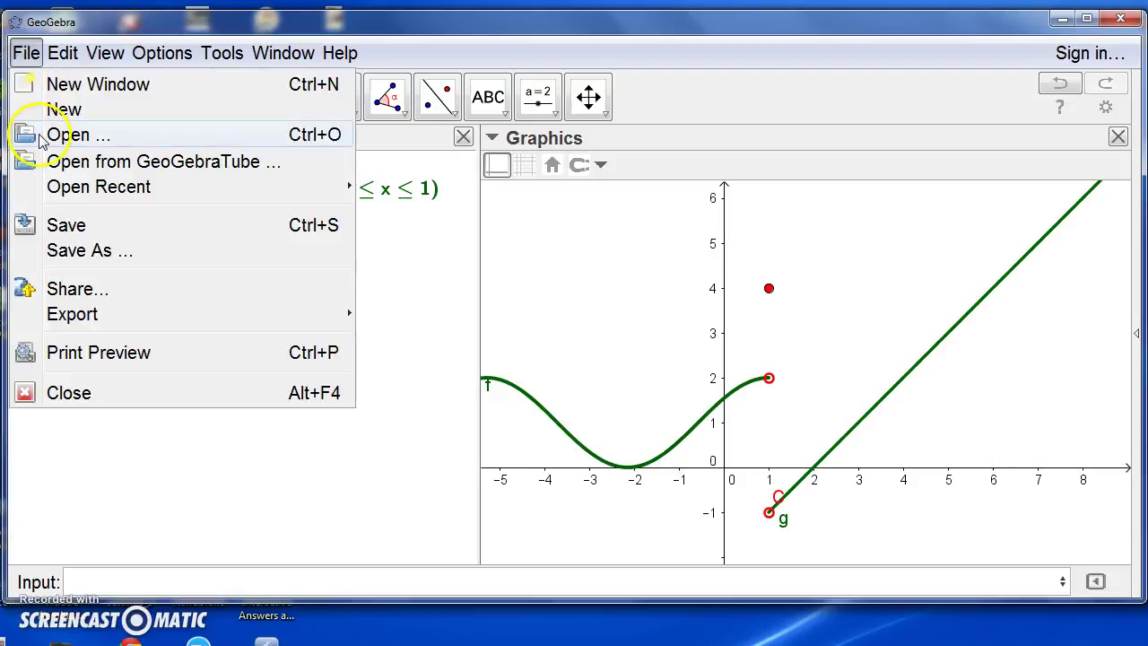
left_click(59, 257)
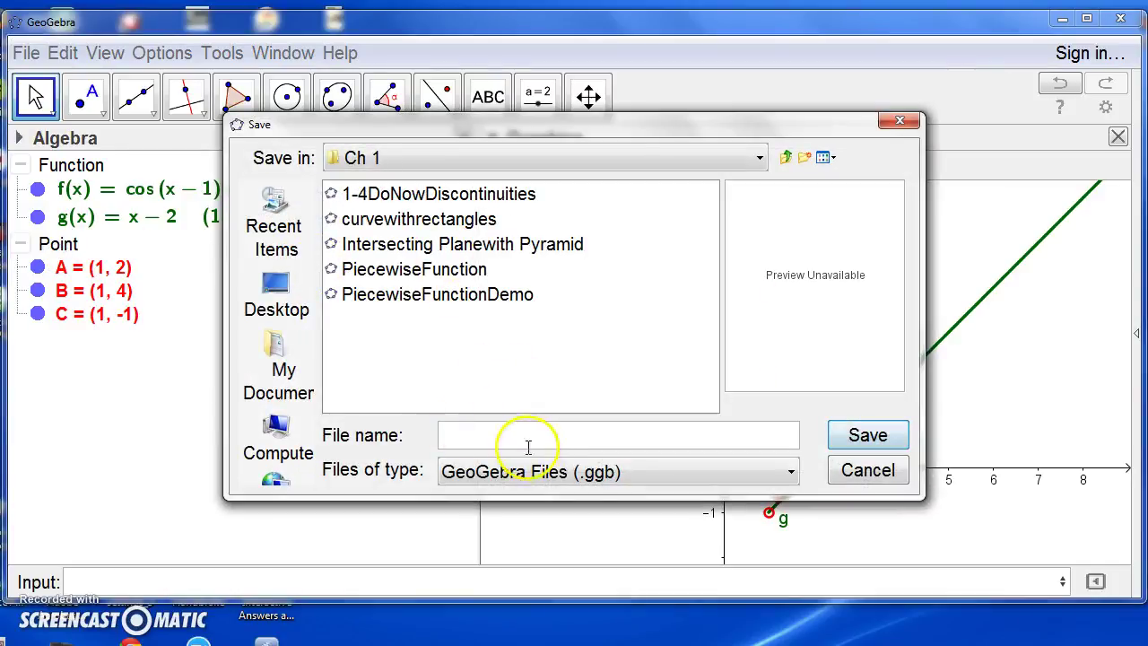
left_click(867, 473)
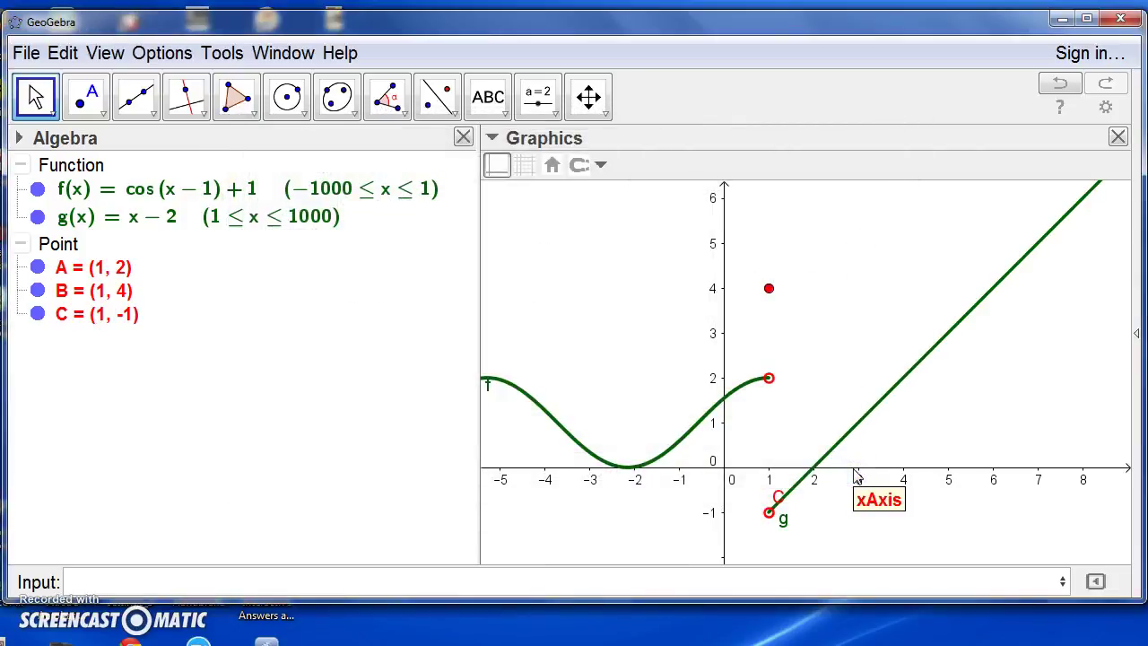